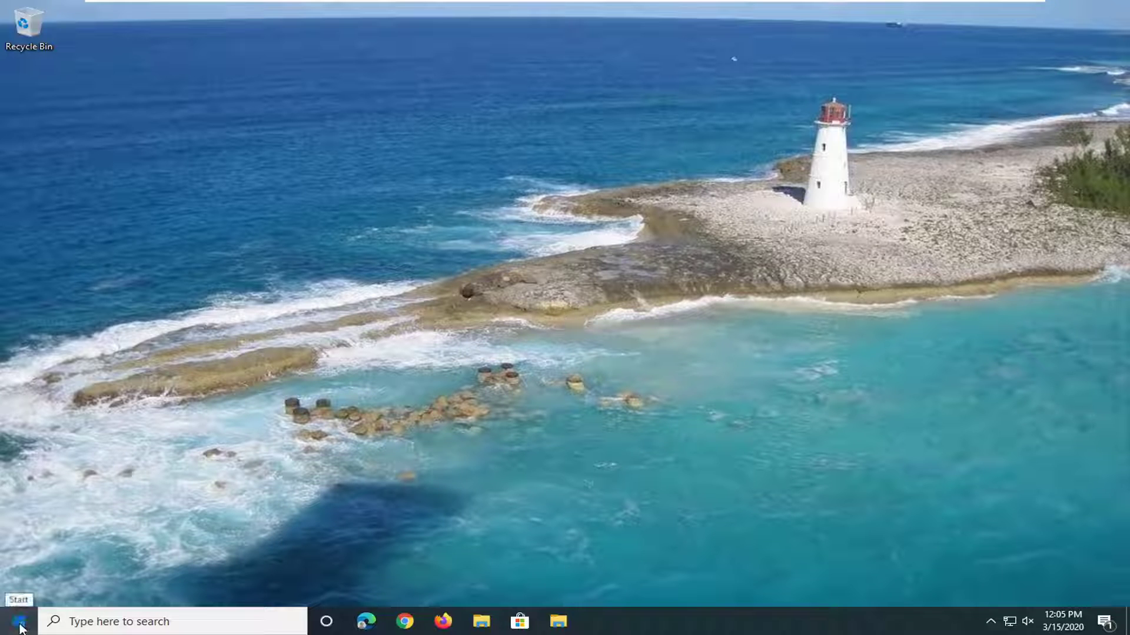
Search the Start menu for 'local group' and launch the Local Group Policy Editor.
{"action": "left_click", "coordinate": [20, 627]}
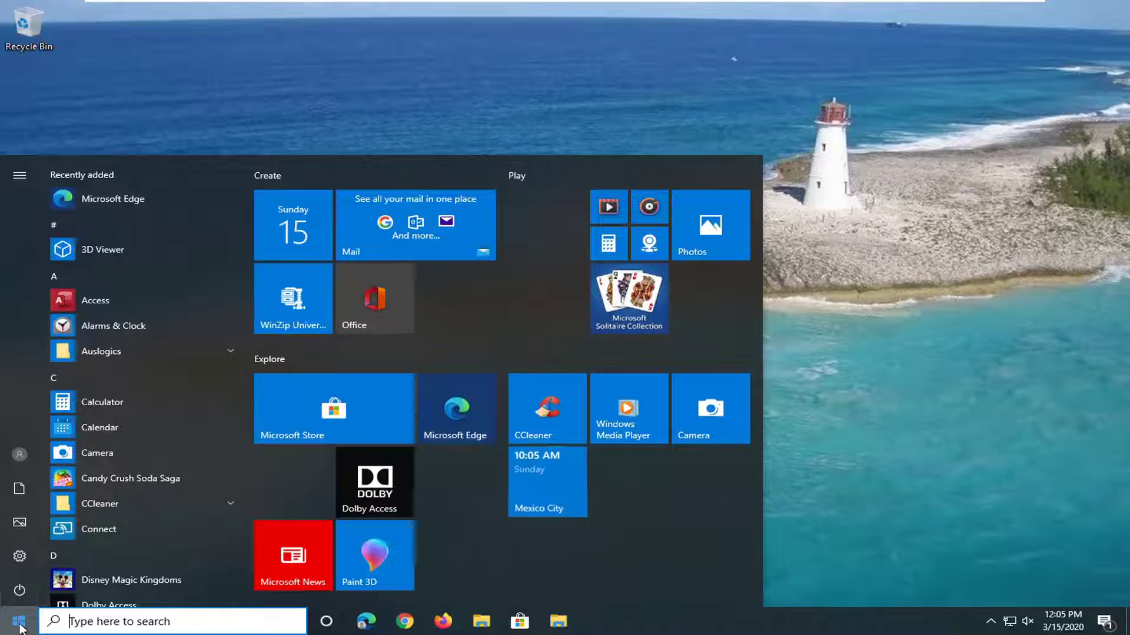
{"action": "type", "text": "local group"}
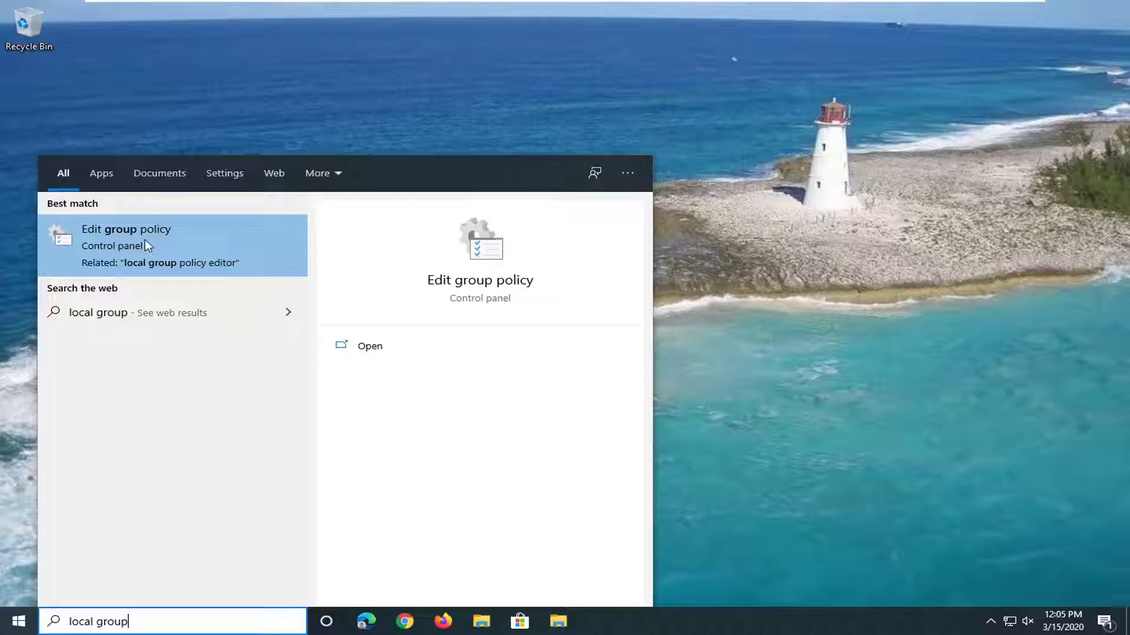
{"action": "left_click", "coordinate": [124, 251]}
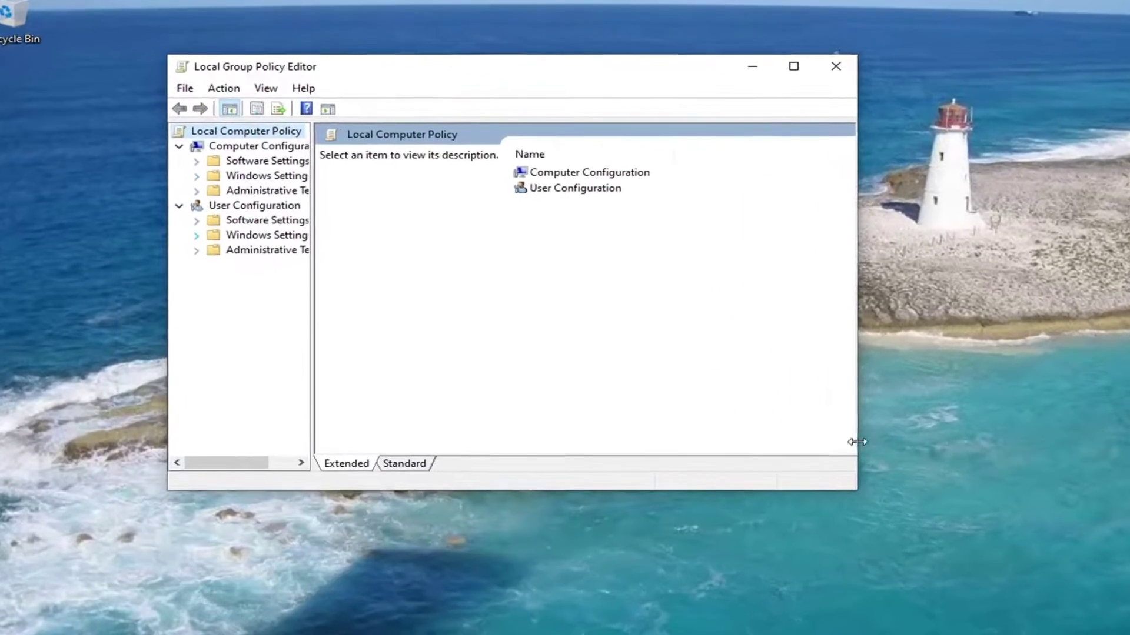
Enlarge the editor, widen the tree, and show Windows Settings > Security Settings > Local Policies > Security Options.
{"action": "left_click_drag", "start_coordinate": [856, 441], "coordinate": [1031, 607]}
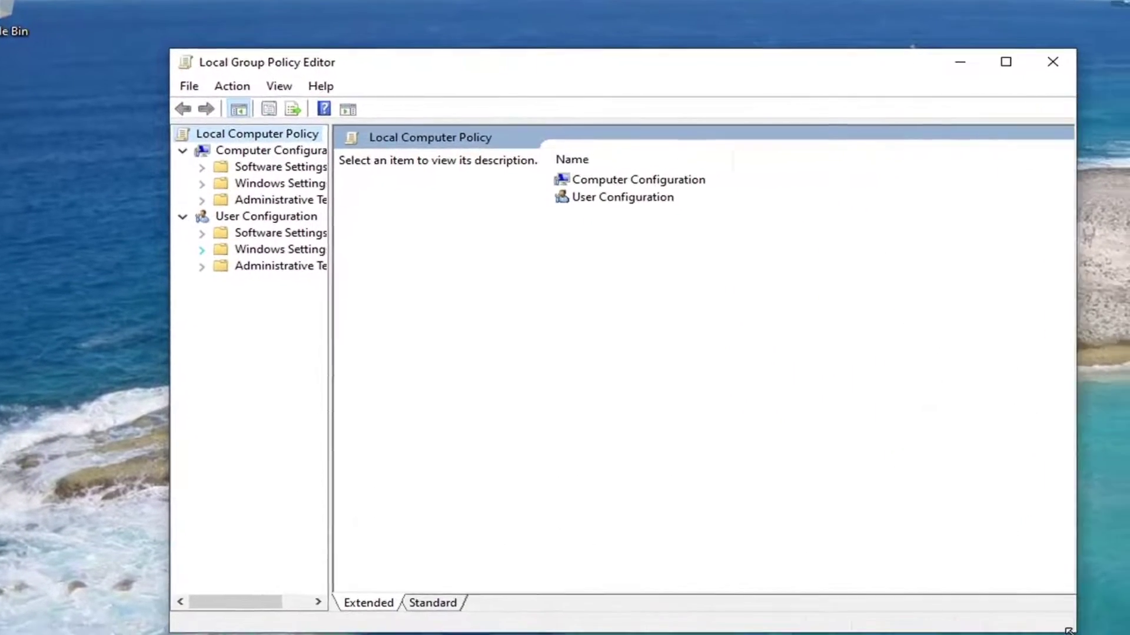
{"action": "left_click_drag", "start_coordinate": [317, 334], "coordinate": [381, 334]}
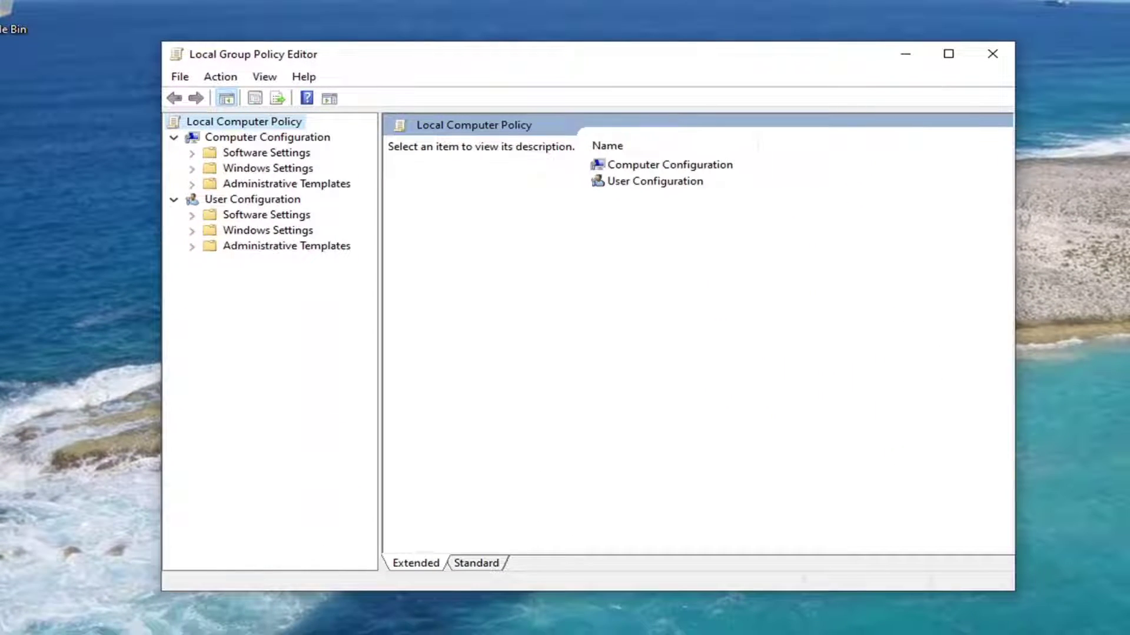
{"action": "left_click", "coordinate": [266, 168]}
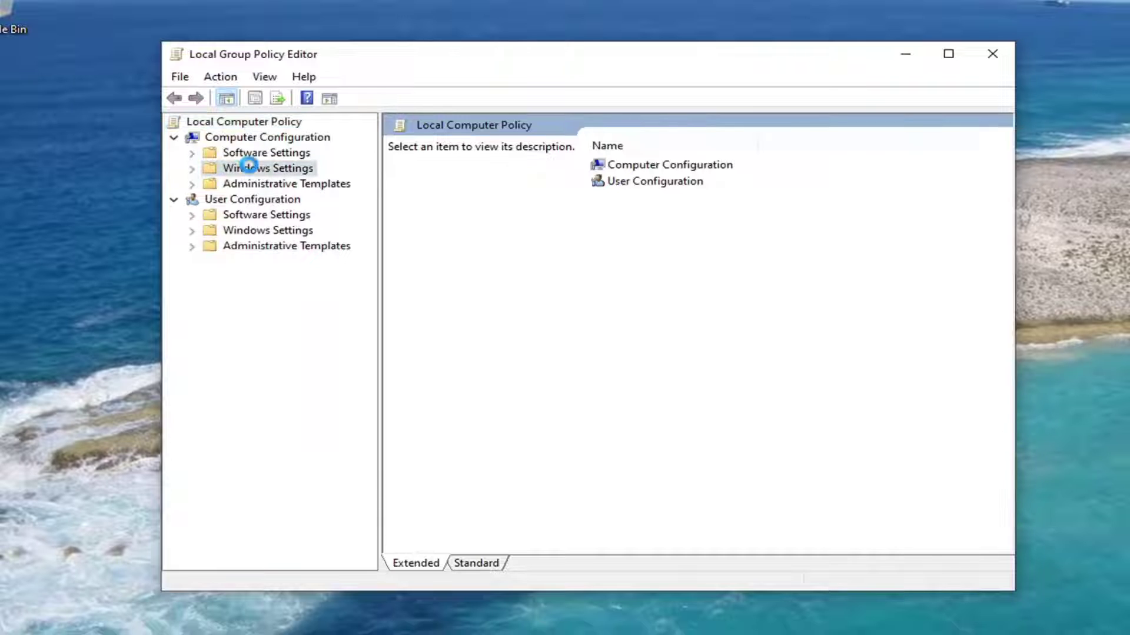
{"action": "double_click", "coordinate": [249, 167]}
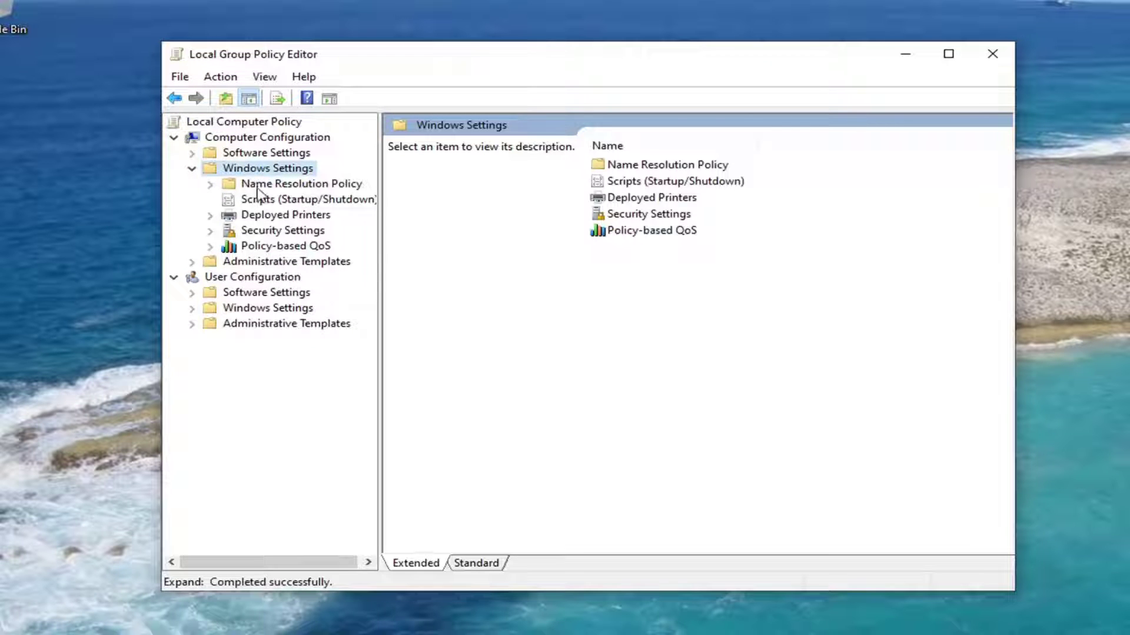
{"action": "double_click", "coordinate": [265, 231]}
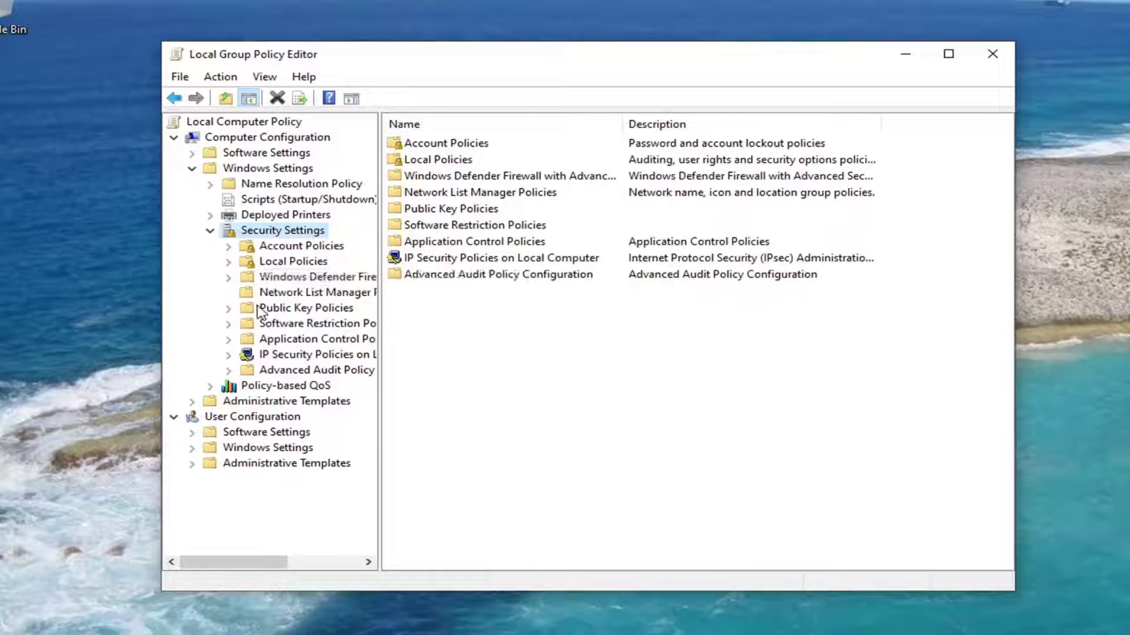
{"action": "left_click", "coordinate": [267, 258]}
{"action": "double_click", "coordinate": [270, 263]}
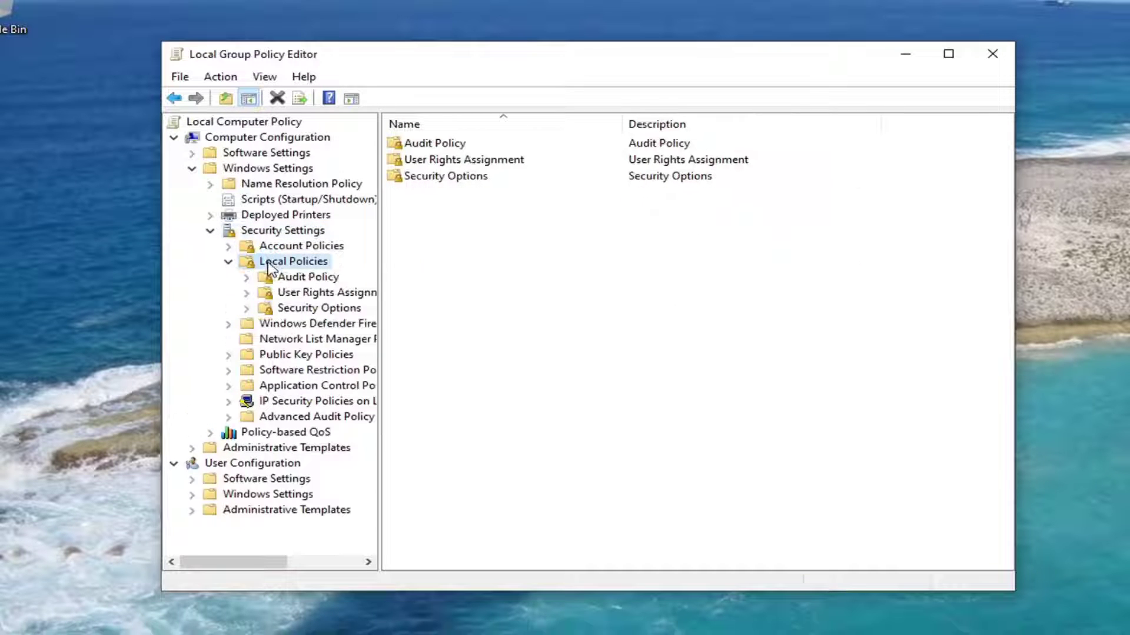
{"action": "left_click", "coordinate": [286, 308]}
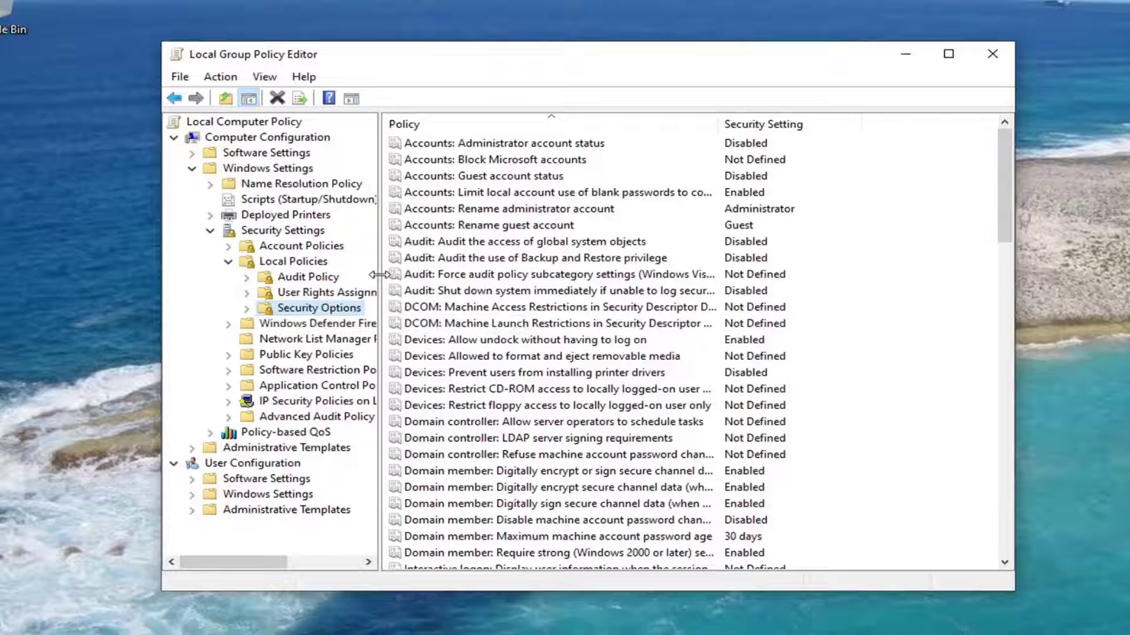
{"action": "left_click_drag", "start_coordinate": [380, 290], "coordinate": [414, 291]}
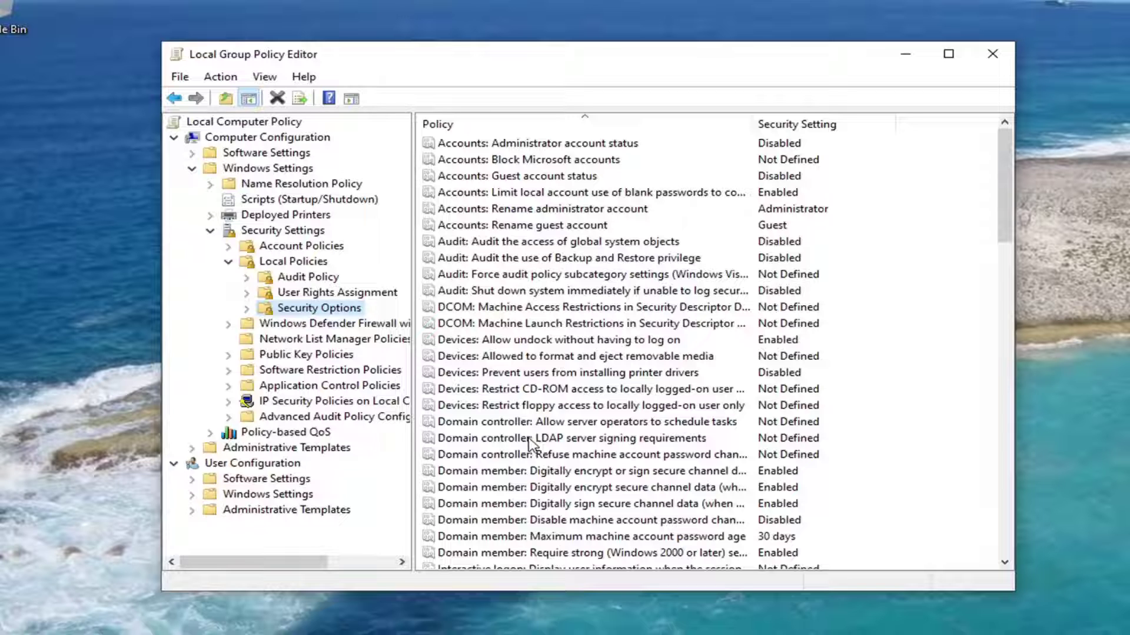
{"action": "scroll", "coordinate": [533, 460], "scroll_direction": "down", "scroll_amount": 20}
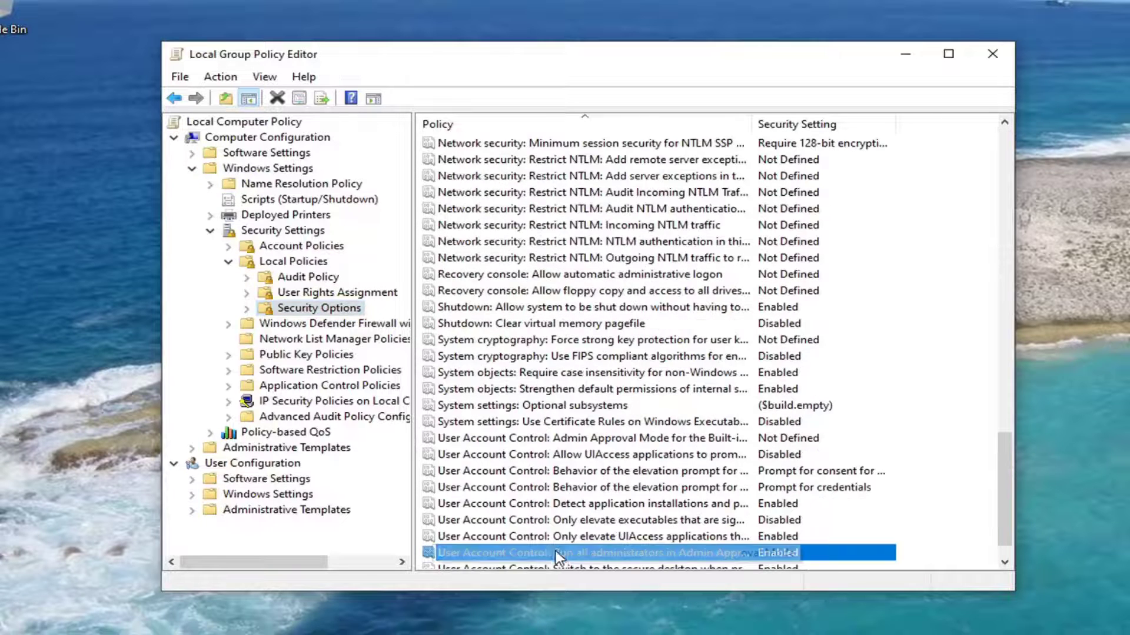
Confirm 'User Account Control: Run all administrators in Admin Approval Mode' stays Enabled.
{"action": "double_click", "coordinate": [542, 552]}
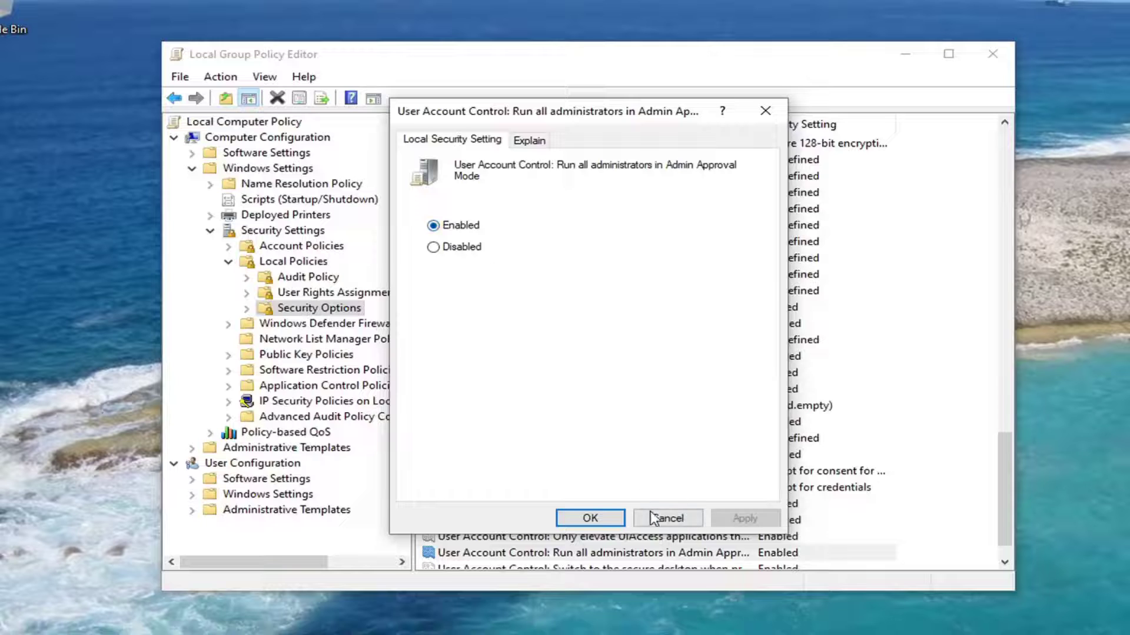
{"action": "left_click", "coordinate": [594, 519]}
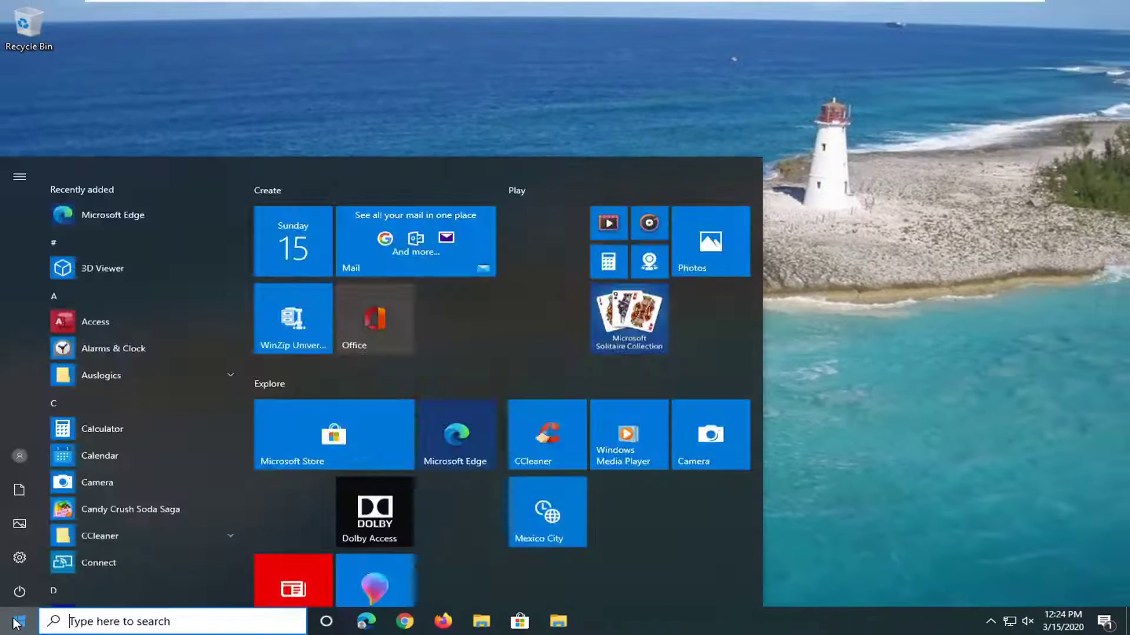
{"action": "type", "text": "run"}
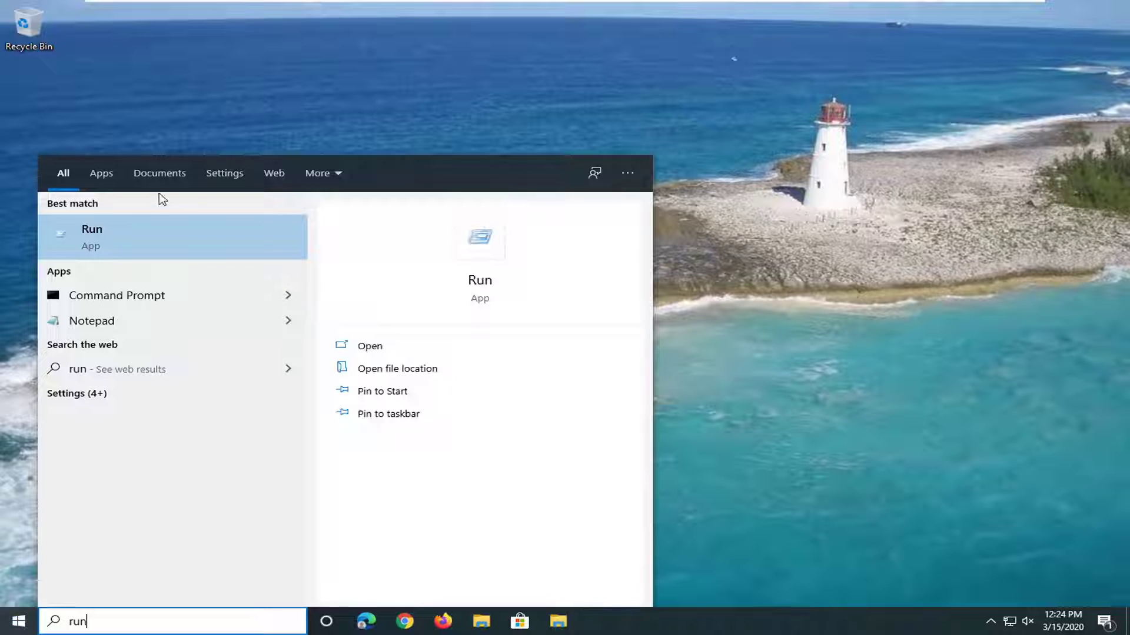
Run 'gpupdate /force' from the Run dialog.
{"action": "left_click", "coordinate": [98, 239]}
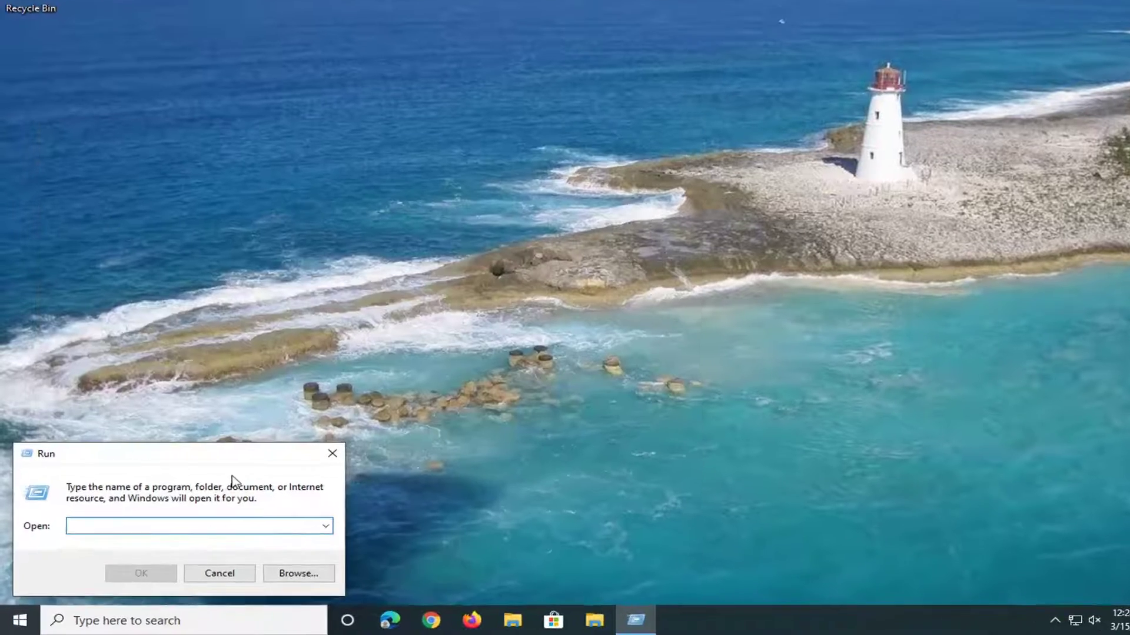
{"action": "type", "text": "gpudate"}
{"action": "key", "text": "BackSpace"}
{"action": "key", "text": "BackSpace"}
{"action": "key", "text": "BackSpace"}
{"action": "key", "text": "BackSpace"}
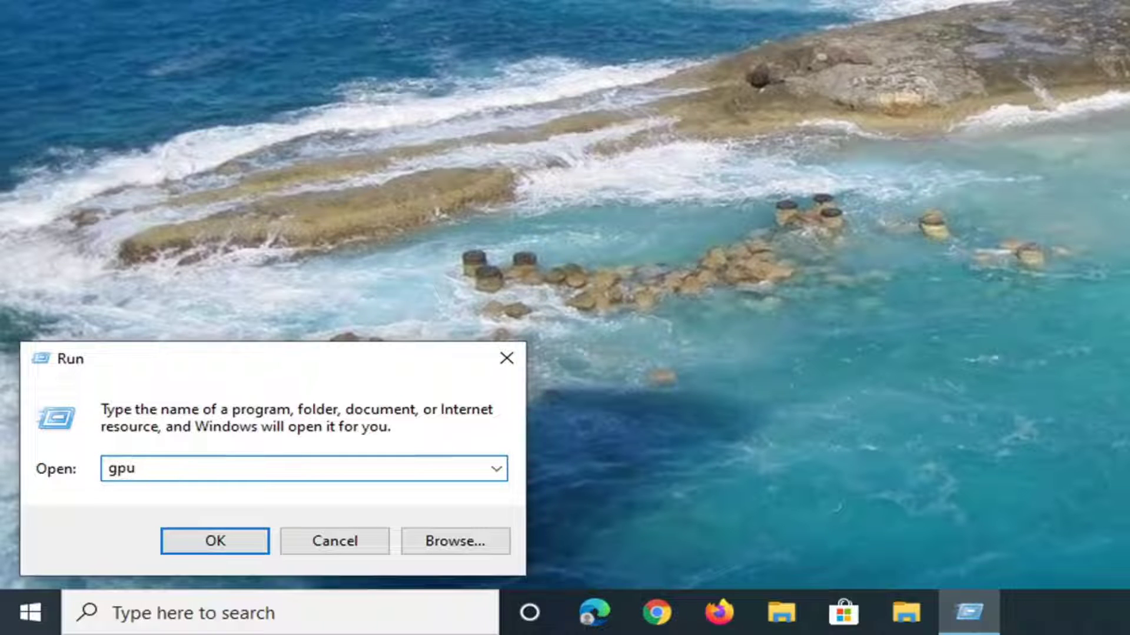
{"action": "type", "text": "pdate /"}
{"action": "type", "text": "force"}
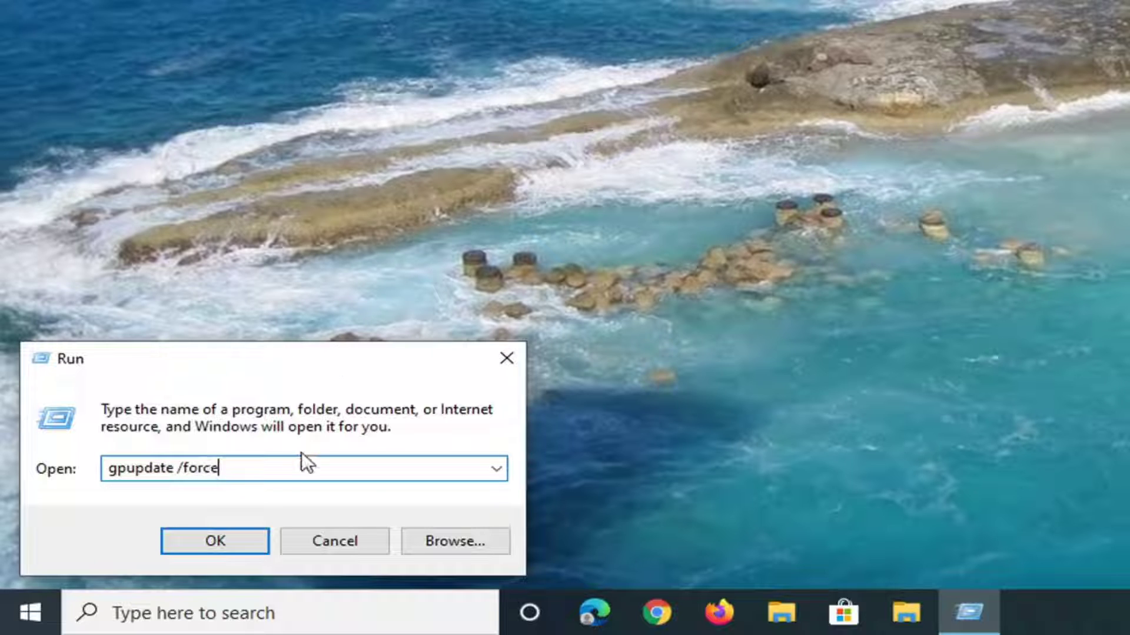
{"action": "left_click", "coordinate": [200, 540]}
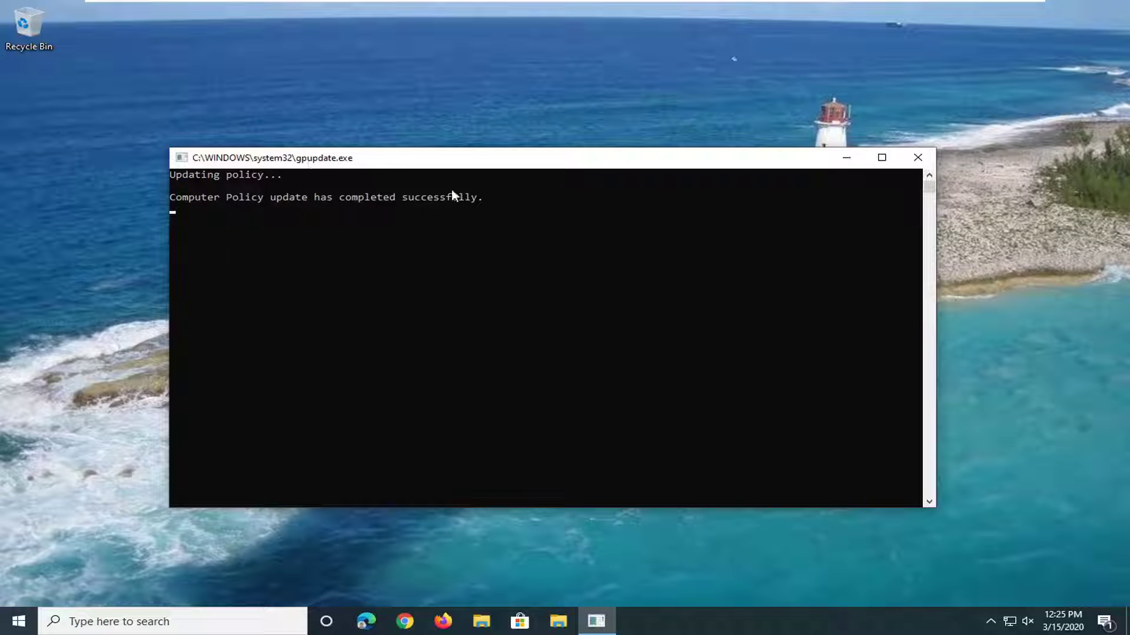
Close the gpupdate console once the Computer Policy update completes successfully.
{"action": "left_click", "coordinate": [917, 159]}
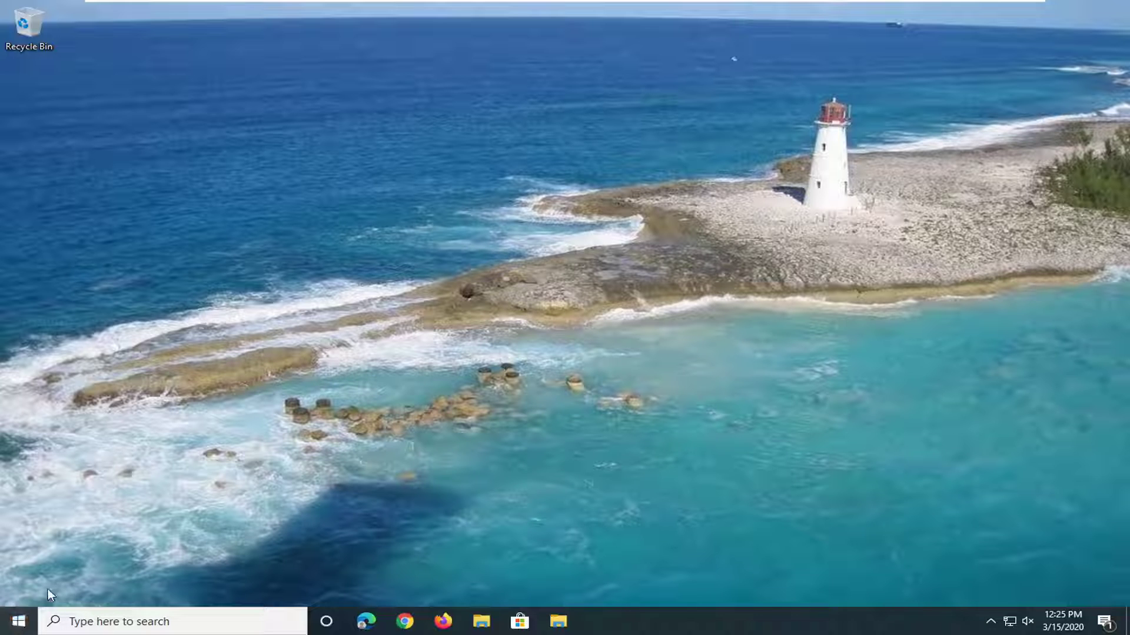
Launch 'regedit' as administrator, approve the permission prompt, and collapse HKEY_LOCAL_MACHINE.
{"action": "left_click", "coordinate": [9, 627]}
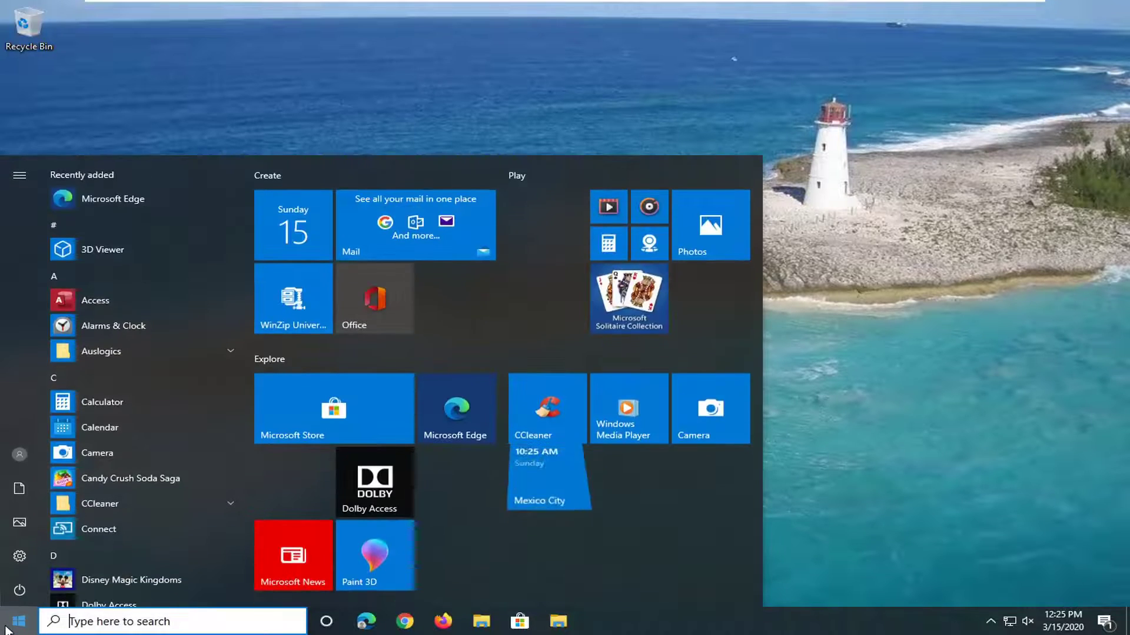
{"action": "type", "text": "regedit"}
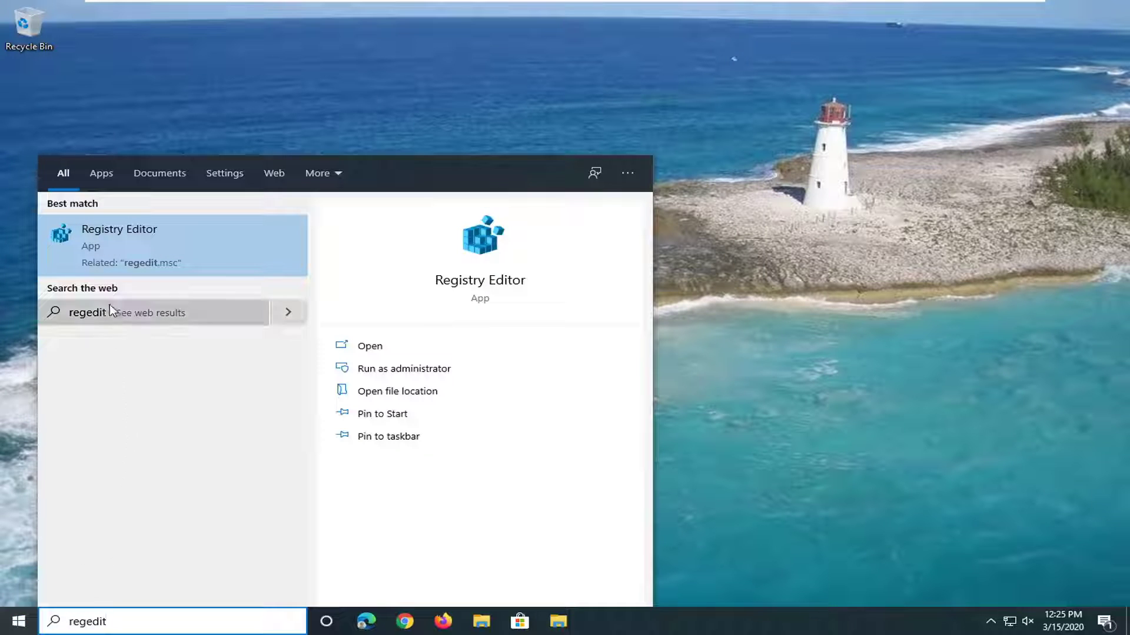
{"action": "right_click", "coordinate": [128, 252]}
{"action": "left_click", "coordinate": [183, 263]}
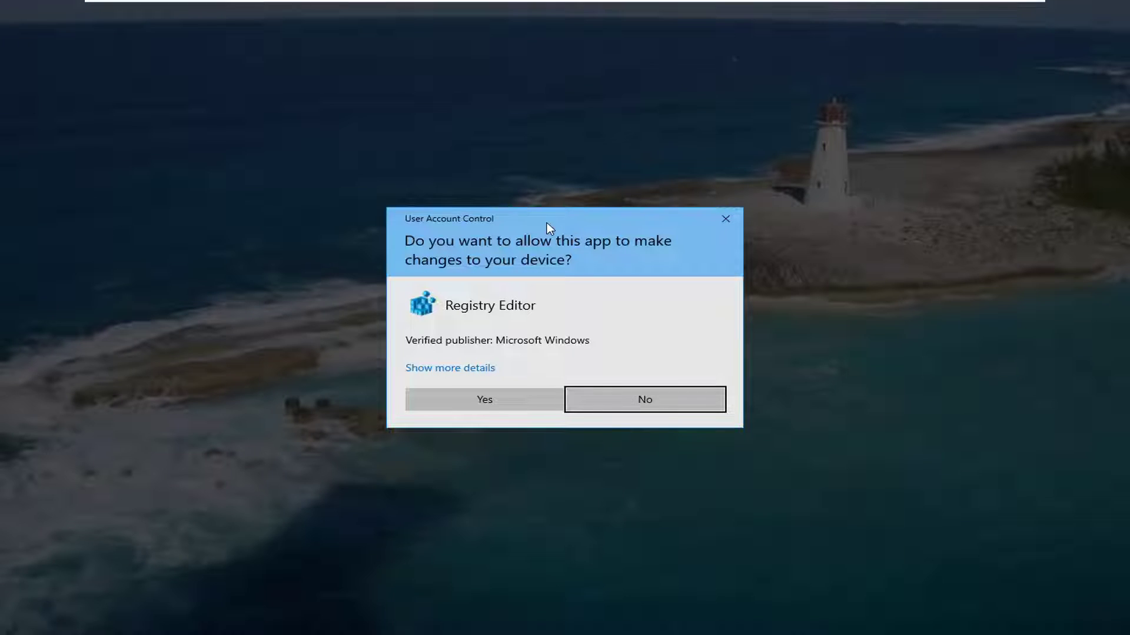
{"action": "left_click", "coordinate": [495, 401]}
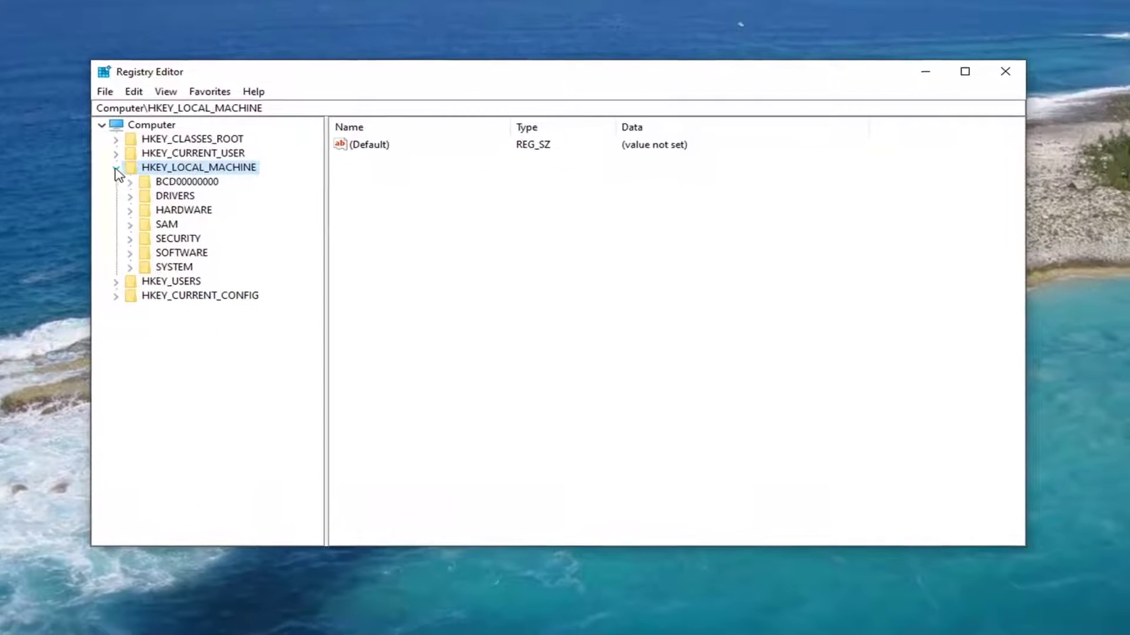
{"action": "left_click", "coordinate": [116, 169]}
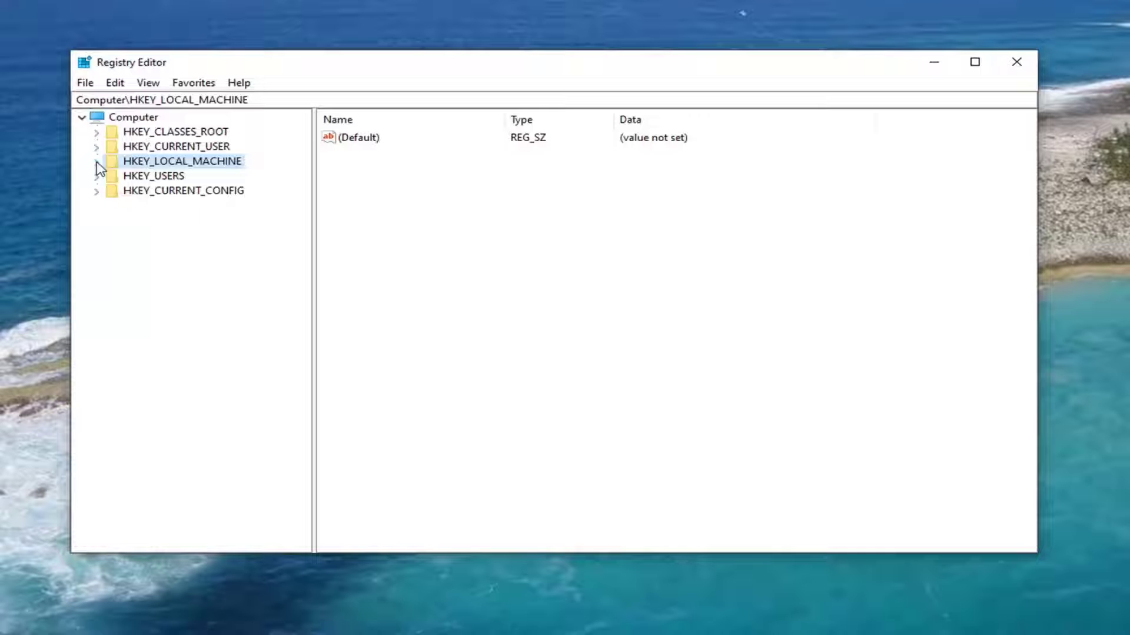
{"action": "left_click", "coordinate": [85, 83]}
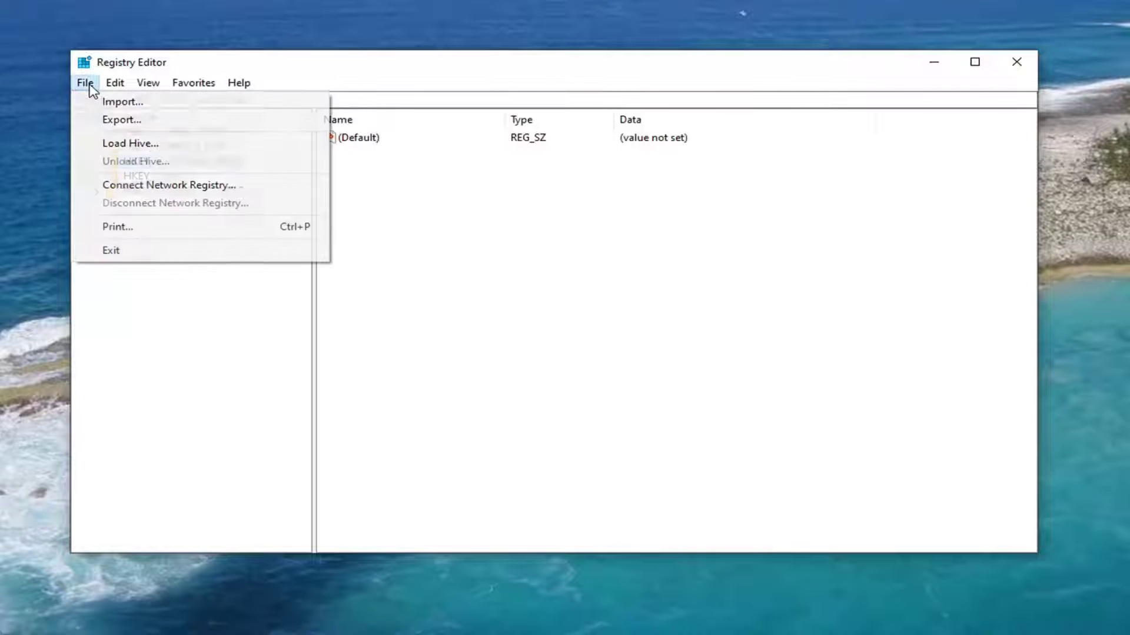
{"action": "left_click", "coordinate": [110, 120]}
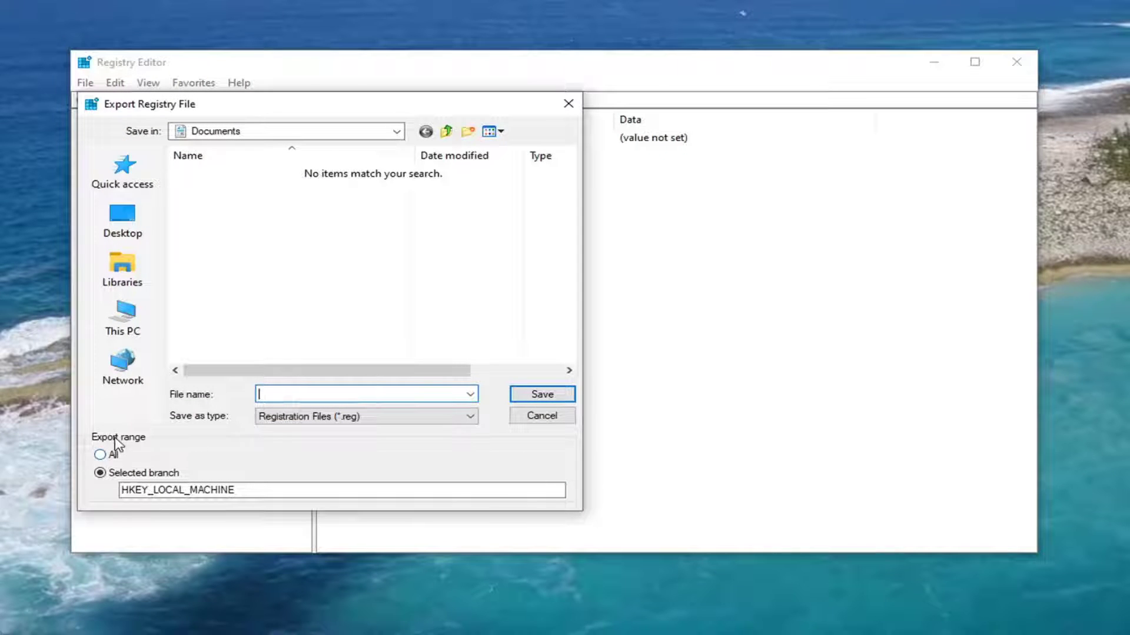
{"action": "left_click", "coordinate": [100, 456]}
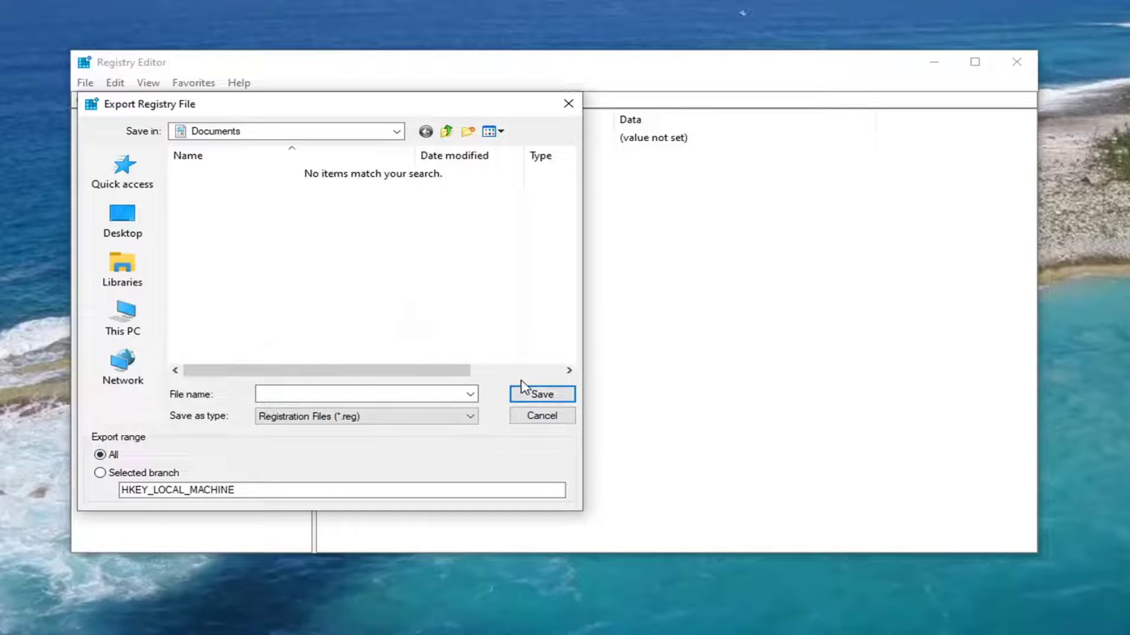
{"action": "left_click", "coordinate": [532, 419]}
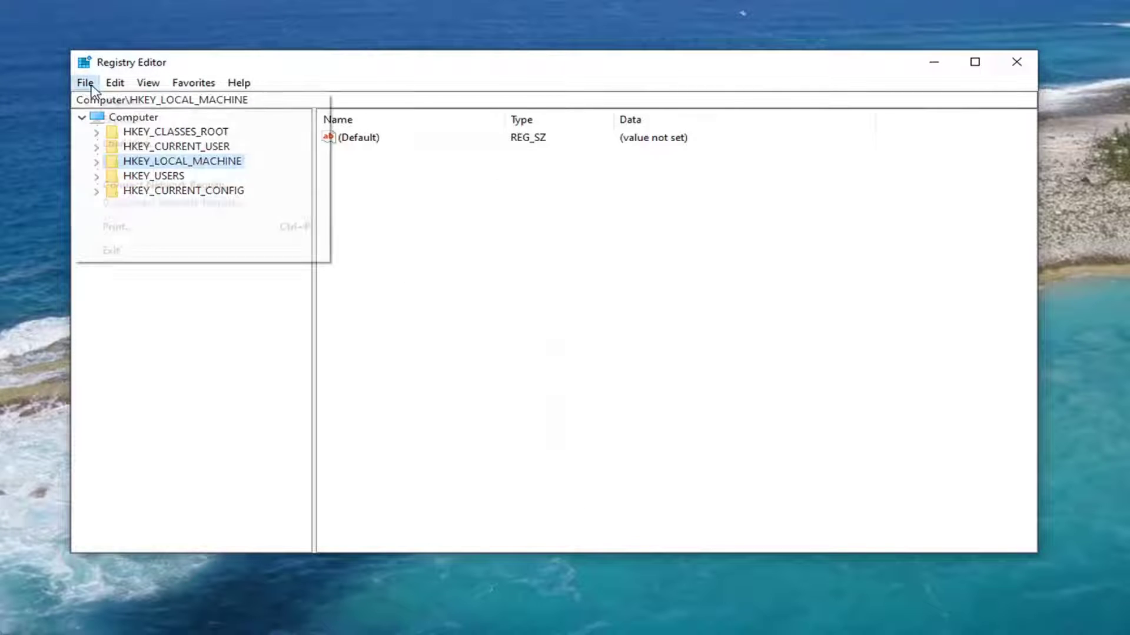
{"action": "left_click", "coordinate": [105, 101]}
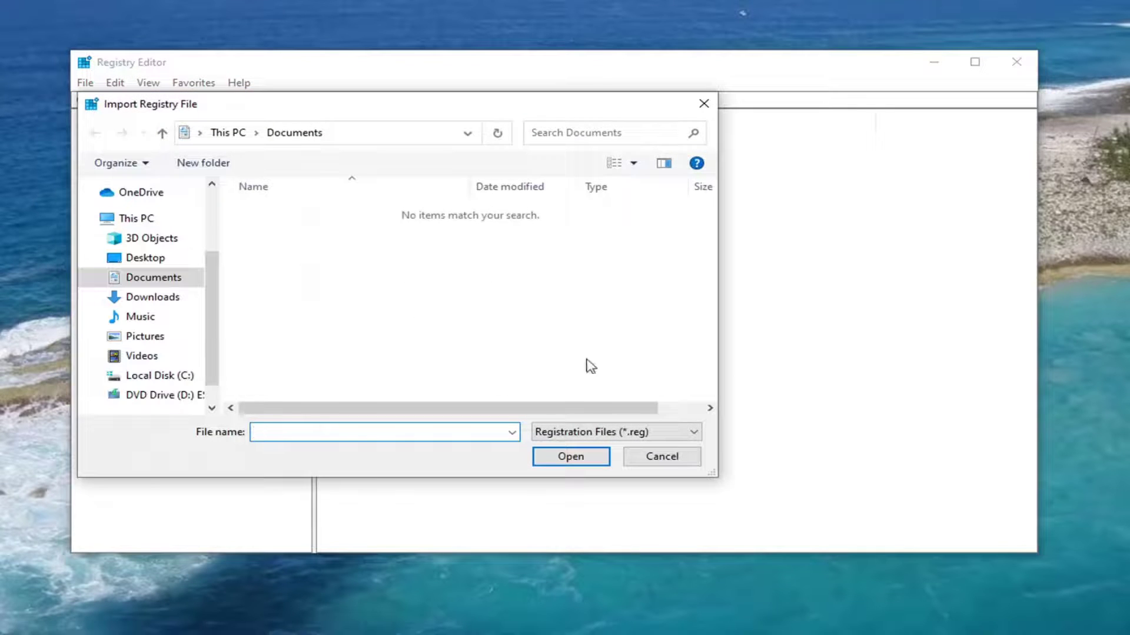
{"action": "left_click", "coordinate": [662, 458]}
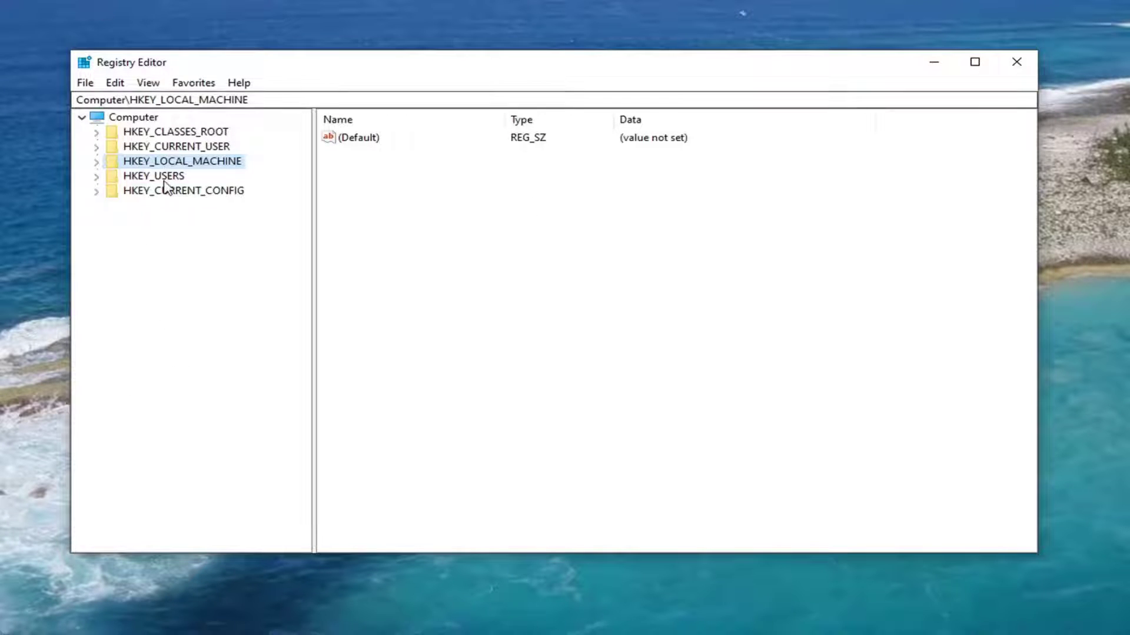
Expand HKEY_LOCAL_MACHINE\SOFTWARE\Microsoft\Windows\CurrentVersion\Policies and select System to list EnableLUA.
{"action": "double_click", "coordinate": [180, 165]}
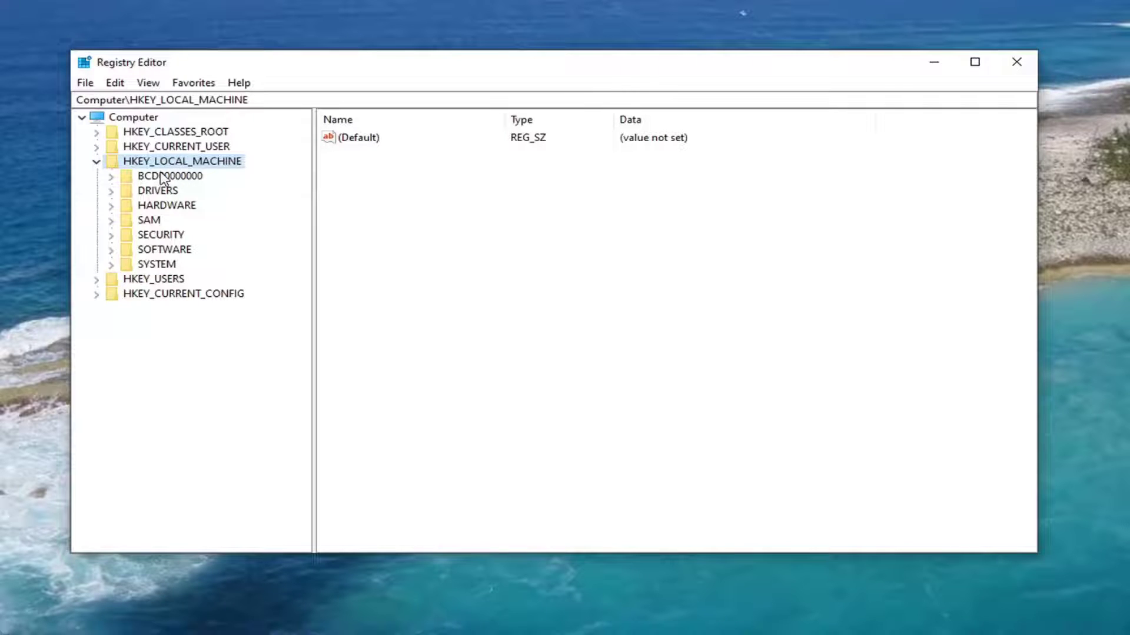
{"action": "left_click", "coordinate": [159, 243]}
{"action": "left_click", "coordinate": [164, 251]}
{"action": "double_click", "coordinate": [180, 252]}
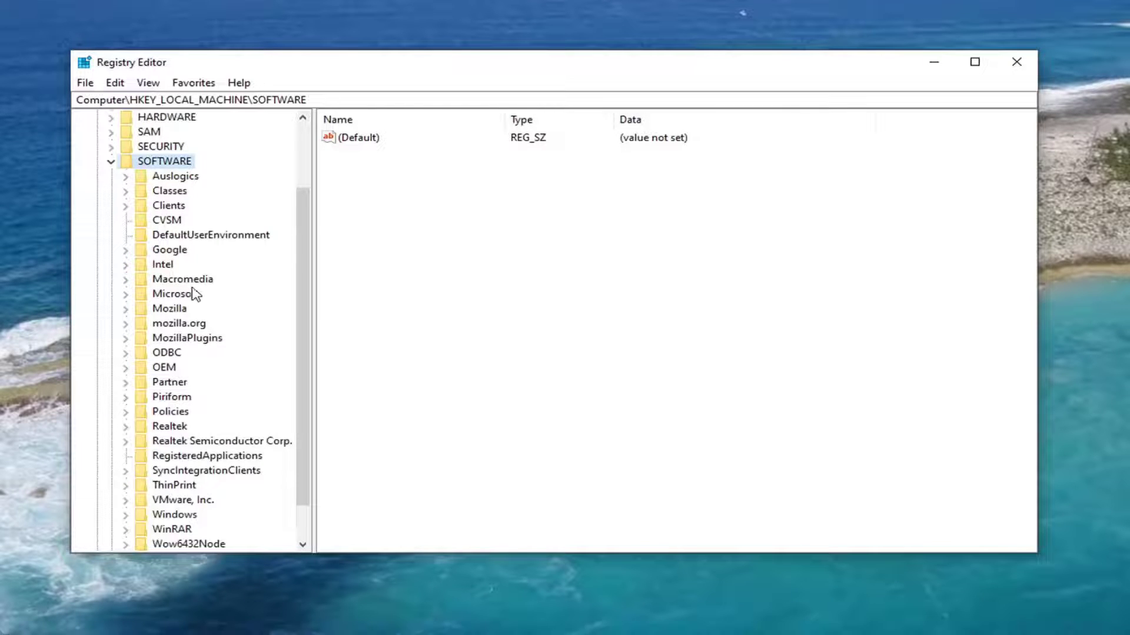
{"action": "scroll", "coordinate": [205, 283], "scroll_direction": "down", "scroll_amount": 1}
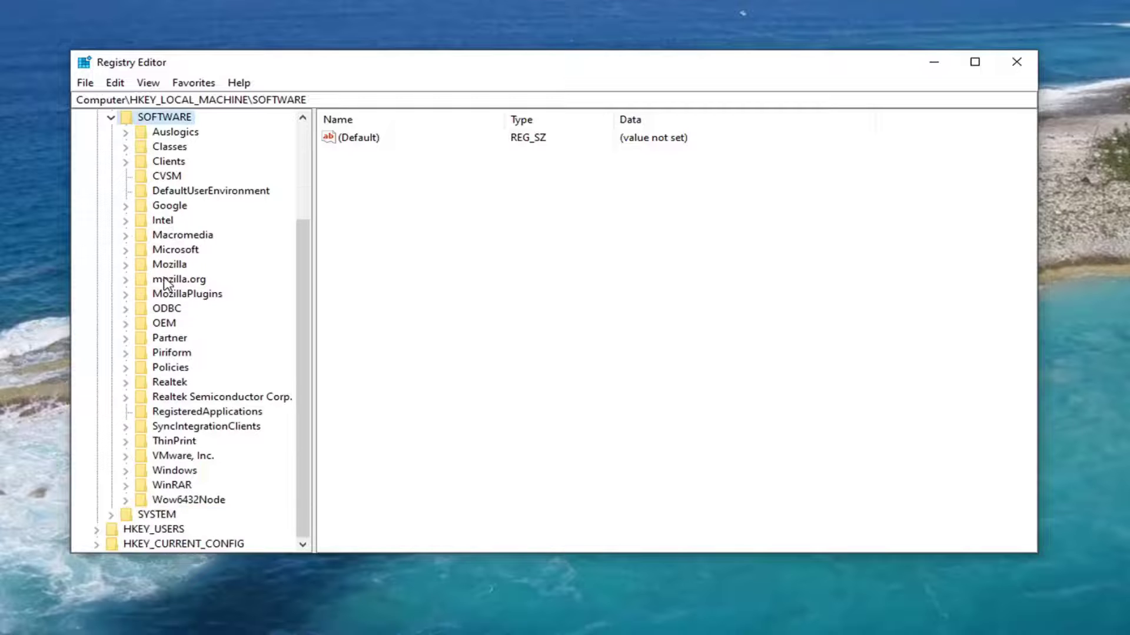
{"action": "double_click", "coordinate": [172, 251]}
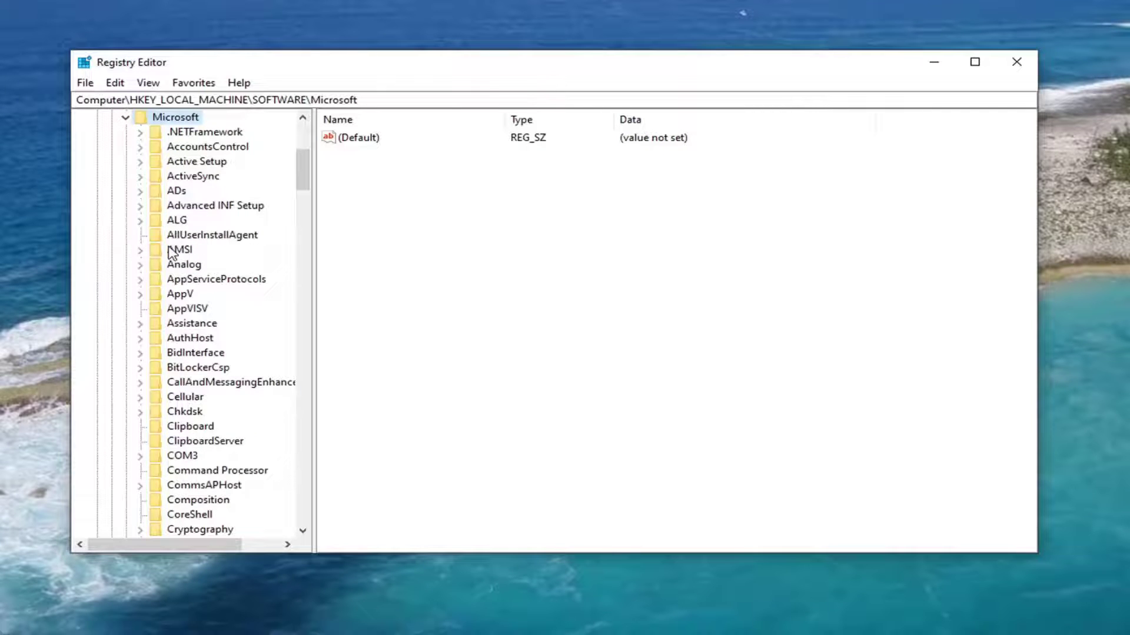
{"action": "scroll", "coordinate": [172, 253], "scroll_direction": "down", "scroll_amount": 1}
{"action": "scroll", "coordinate": [173, 253], "scroll_direction": "down", "scroll_amount": 3}
{"action": "scroll", "coordinate": [171, 283], "scroll_direction": "down", "scroll_amount": 4}
{"action": "scroll", "coordinate": [169, 296], "scroll_direction": "down", "scroll_amount": 10}
{"action": "scroll", "coordinate": [194, 344], "scroll_direction": "down", "scroll_amount": 5}
{"action": "scroll", "coordinate": [217, 383], "scroll_direction": "down", "scroll_amount": 4}
{"action": "scroll", "coordinate": [239, 384], "scroll_direction": "down", "scroll_amount": 8}
{"action": "scroll", "coordinate": [221, 386], "scroll_direction": "down", "scroll_amount": 4}
{"action": "scroll", "coordinate": [183, 385], "scroll_direction": "down", "scroll_amount": 7}
{"action": "scroll", "coordinate": [183, 385], "scroll_direction": "down", "scroll_amount": 7}
{"action": "scroll", "coordinate": [183, 385], "scroll_direction": "down", "scroll_amount": 5}
{"action": "scroll", "coordinate": [183, 386], "scroll_direction": "down", "scroll_amount": 3}
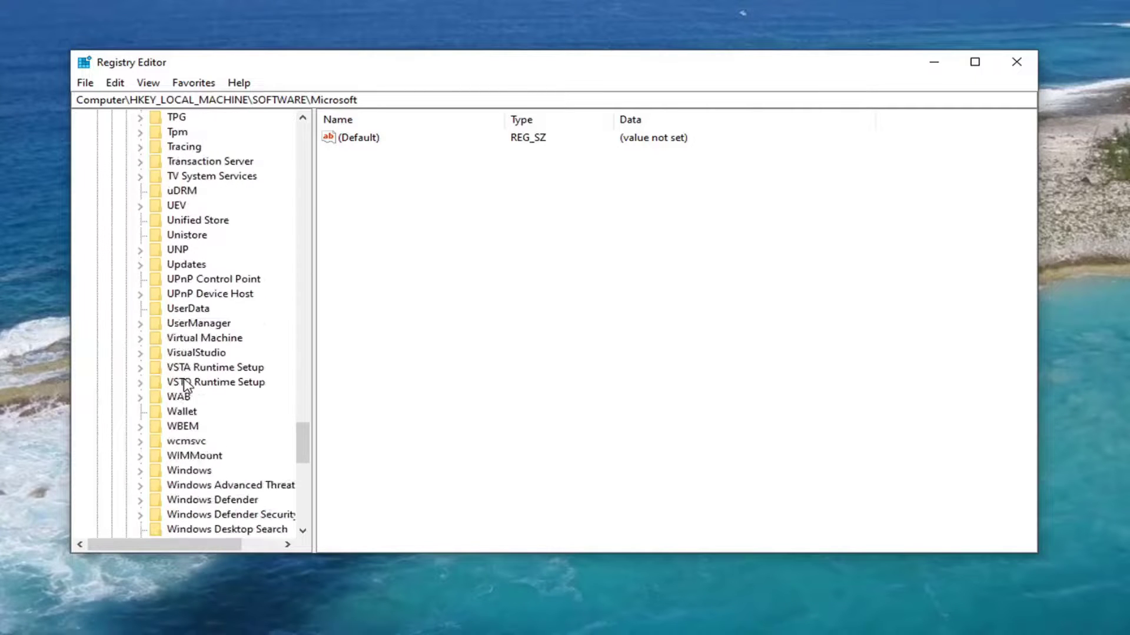
{"action": "scroll", "coordinate": [190, 397], "scroll_direction": "down", "scroll_amount": 1}
{"action": "left_click", "coordinate": [181, 411]}
{"action": "double_click", "coordinate": [187, 426]}
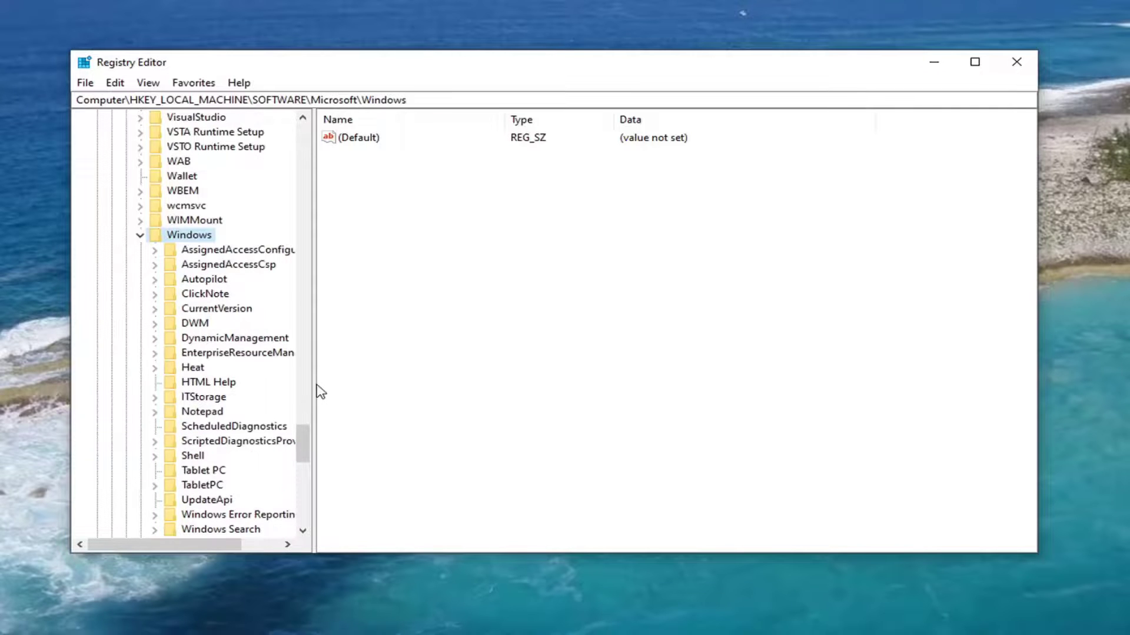
{"action": "double_click", "coordinate": [207, 309]}
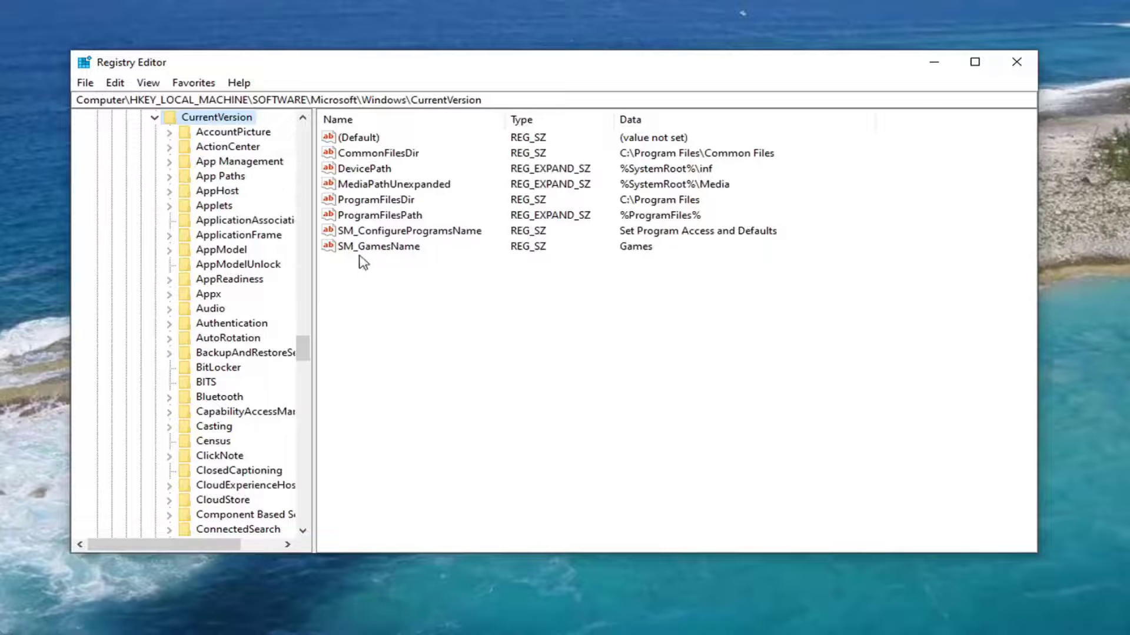
{"action": "left_click_drag", "start_coordinate": [314, 232], "coordinate": [383, 231]}
{"action": "scroll", "coordinate": [246, 393], "scroll_direction": "down", "scroll_amount": 15}
{"action": "scroll", "coordinate": [251, 402], "scroll_direction": "down", "scroll_amount": 4}
{"action": "scroll", "coordinate": [239, 430], "scroll_direction": "down", "scroll_amount": 3}
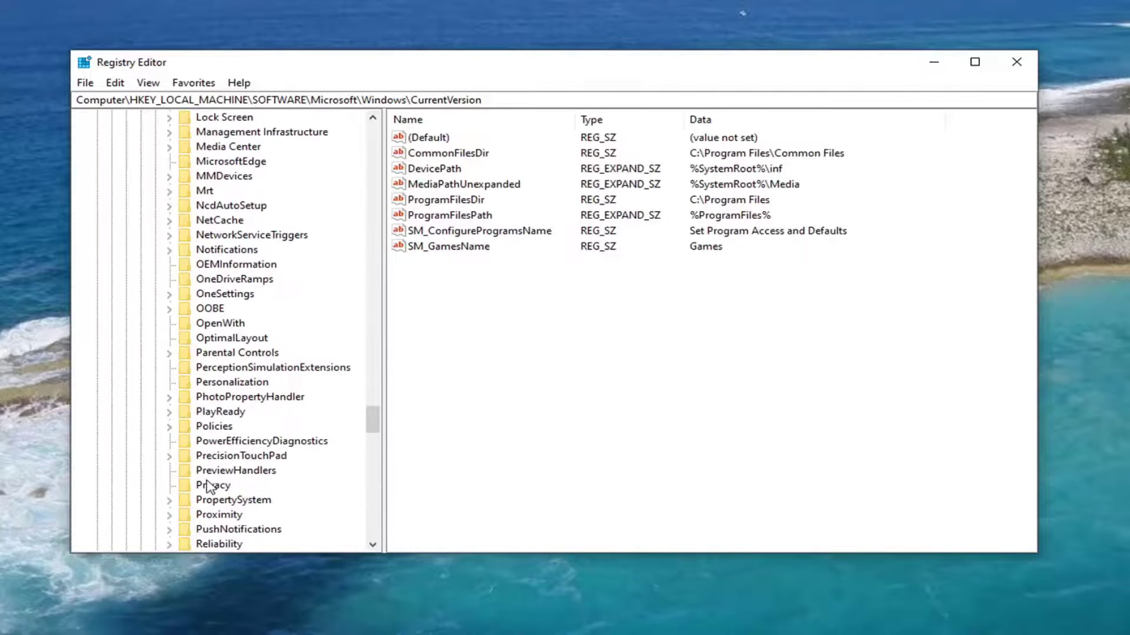
{"action": "left_click", "coordinate": [211, 429]}
{"action": "double_click", "coordinate": [213, 427]}
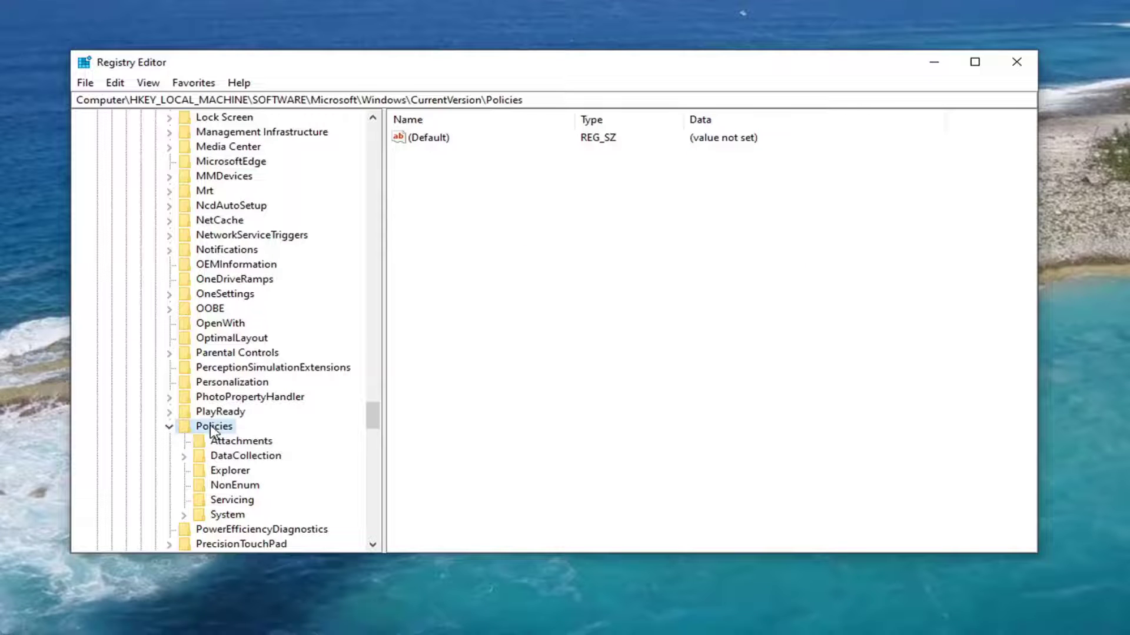
{"action": "left_click", "coordinate": [227, 515]}
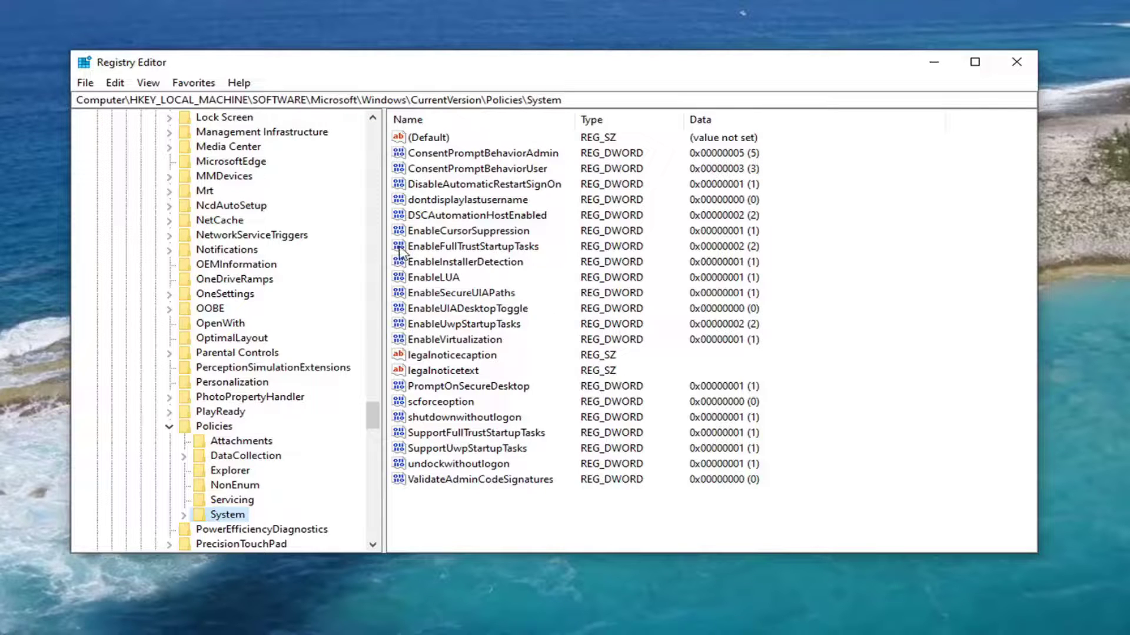
Edit EnableLUA and confirm its value data as 1.
{"action": "left_click", "coordinate": [441, 279]}
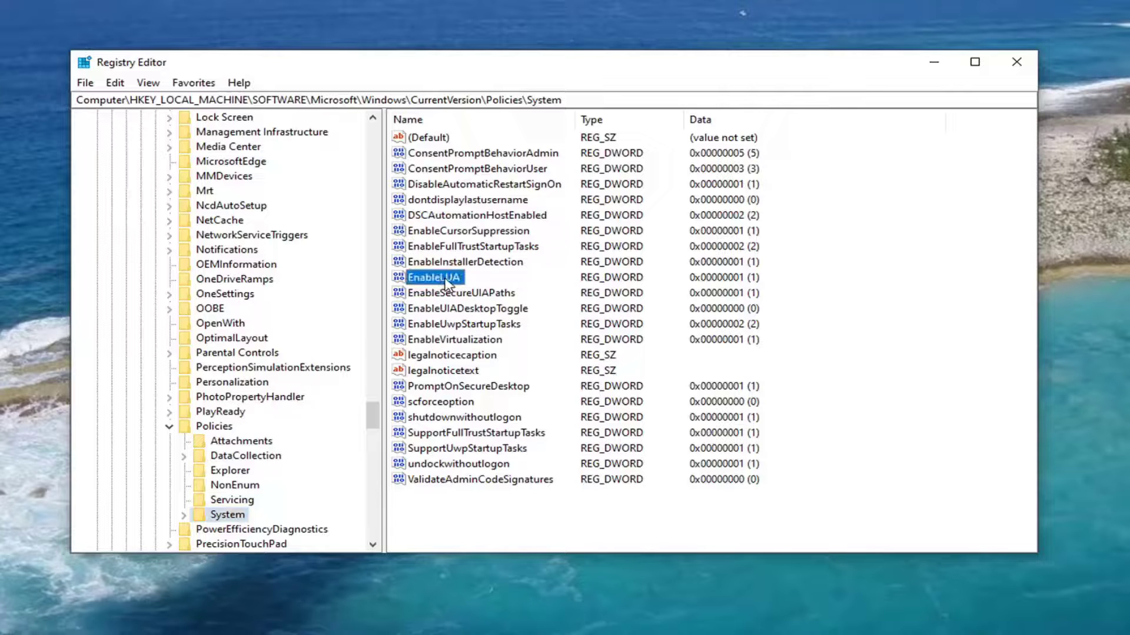
{"action": "double_click", "coordinate": [441, 279]}
{"action": "type", "text": "1"}
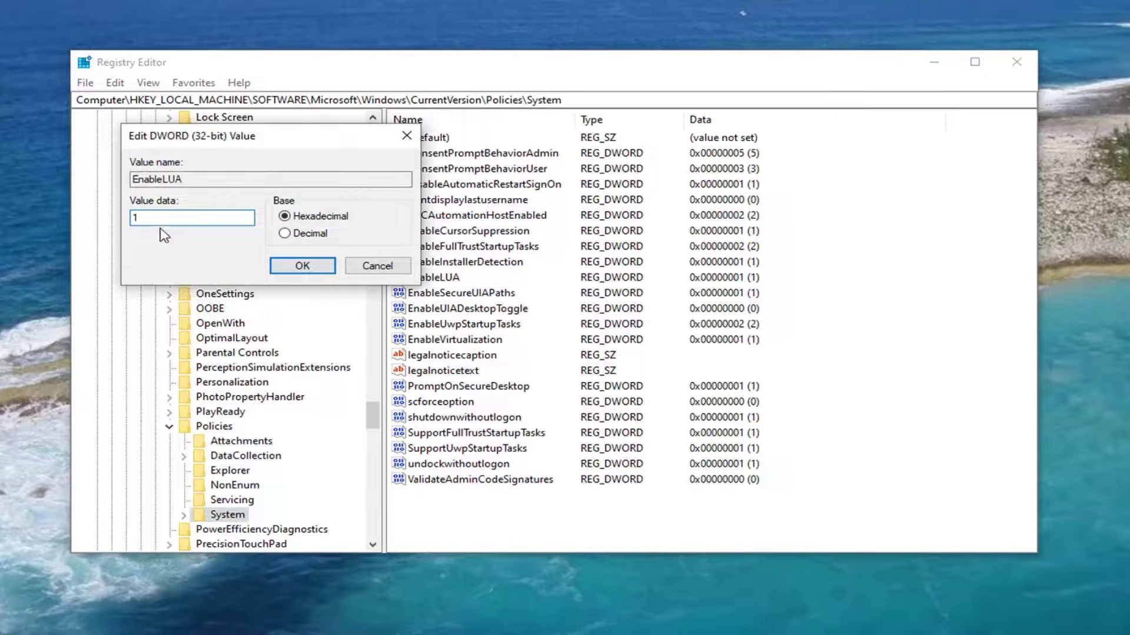
{"action": "left_click", "coordinate": [300, 267]}
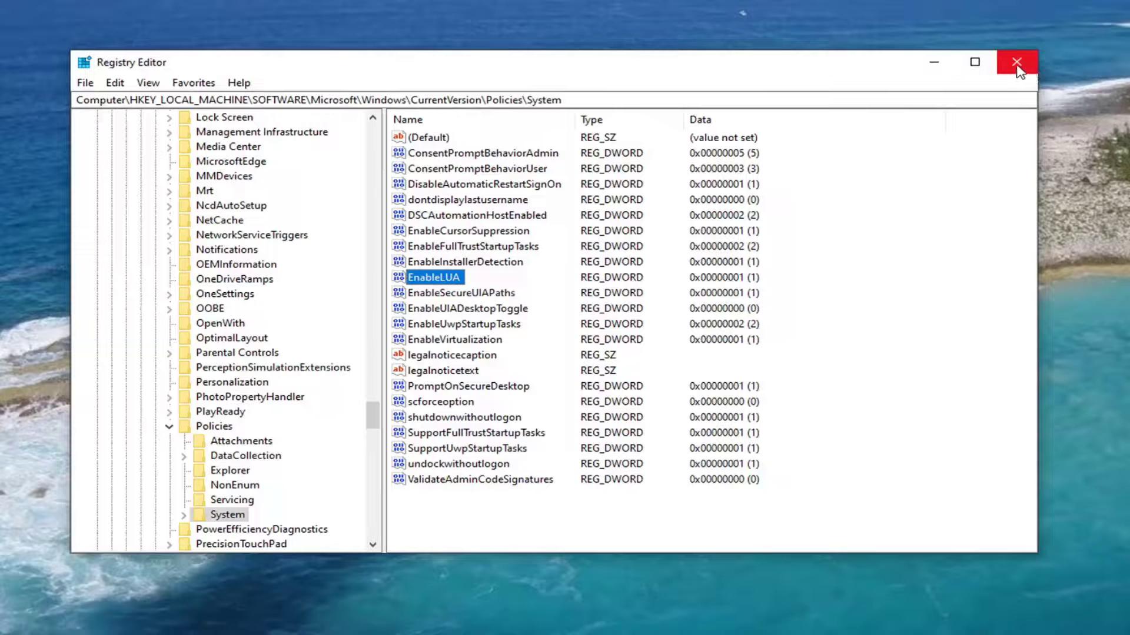
Collapse Policies, Microsoft, SOFTWARE and HKEY_LOCAL_MACHINE, then close Registry Editor.
{"action": "left_click", "coordinate": [169, 428]}
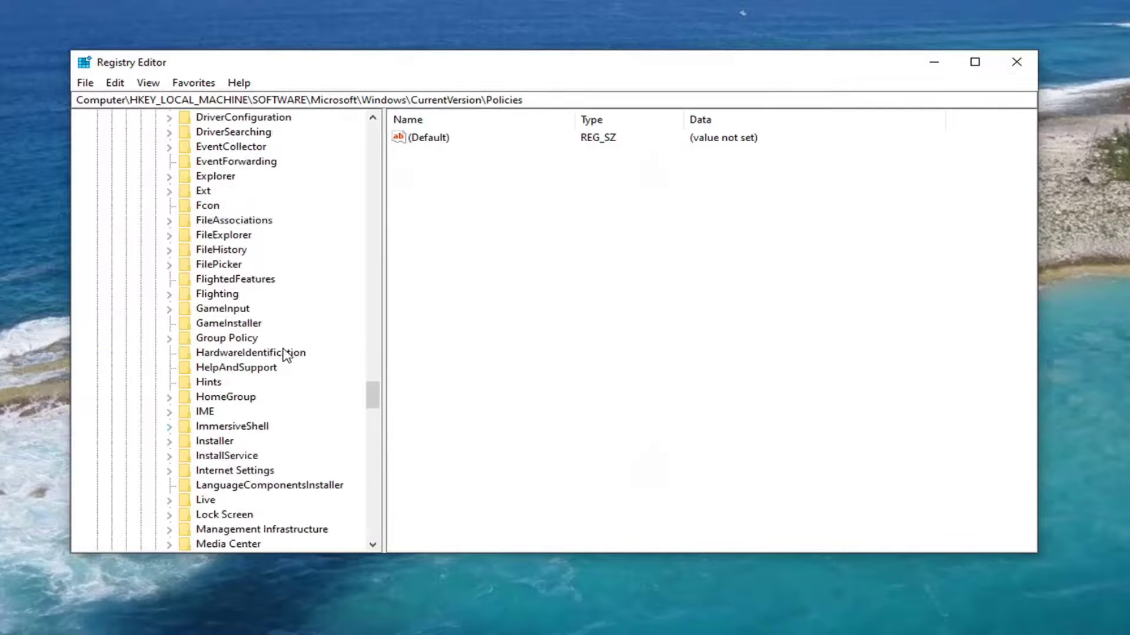
{"action": "scroll", "coordinate": [284, 355], "scroll_direction": "up", "scroll_amount": 3}
{"action": "left_click_drag", "start_coordinate": [374, 391], "coordinate": [316, 249]}
{"action": "scroll", "coordinate": [196, 306], "scroll_direction": "up", "scroll_amount": 8}
{"action": "scroll", "coordinate": [196, 309], "scroll_direction": "up", "scroll_amount": 10}
{"action": "scroll", "coordinate": [192, 323], "scroll_direction": "up", "scroll_amount": 10}
{"action": "scroll", "coordinate": [194, 318], "scroll_direction": "up", "scroll_amount": 10}
{"action": "scroll", "coordinate": [177, 327], "scroll_direction": "up", "scroll_amount": 5}
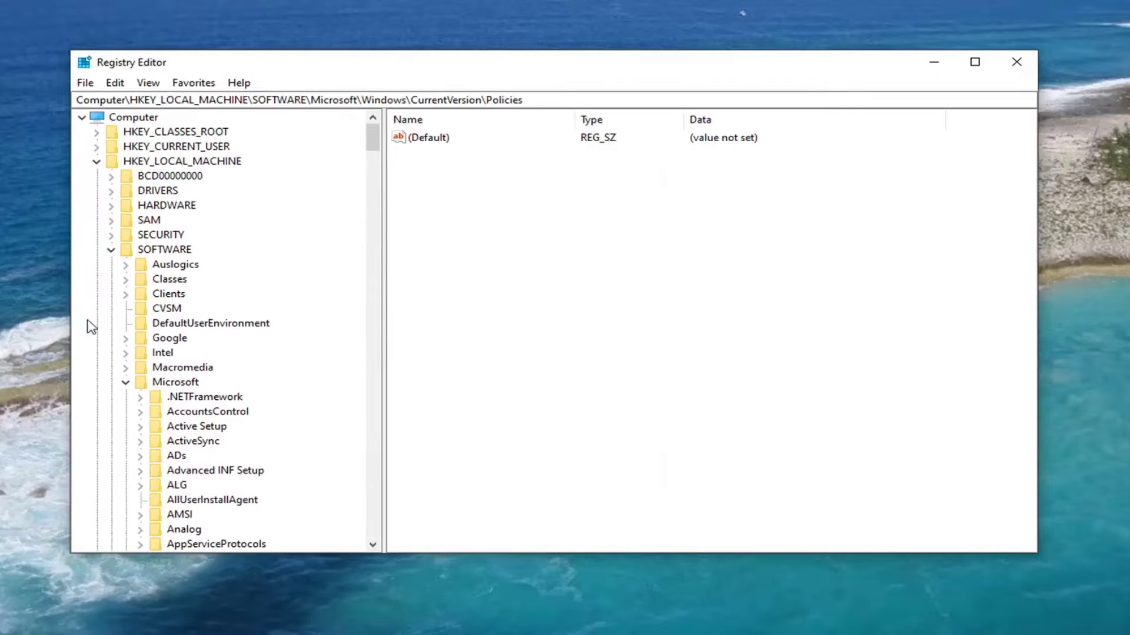
{"action": "left_click", "coordinate": [125, 383]}
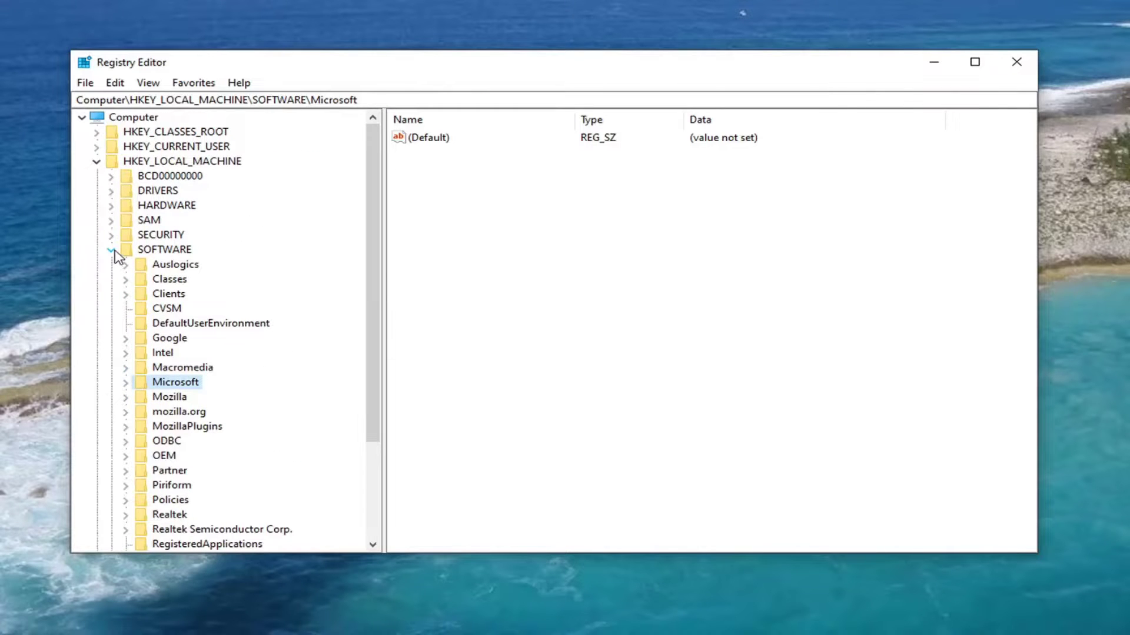
{"action": "left_click", "coordinate": [112, 250]}
{"action": "left_click", "coordinate": [96, 162]}
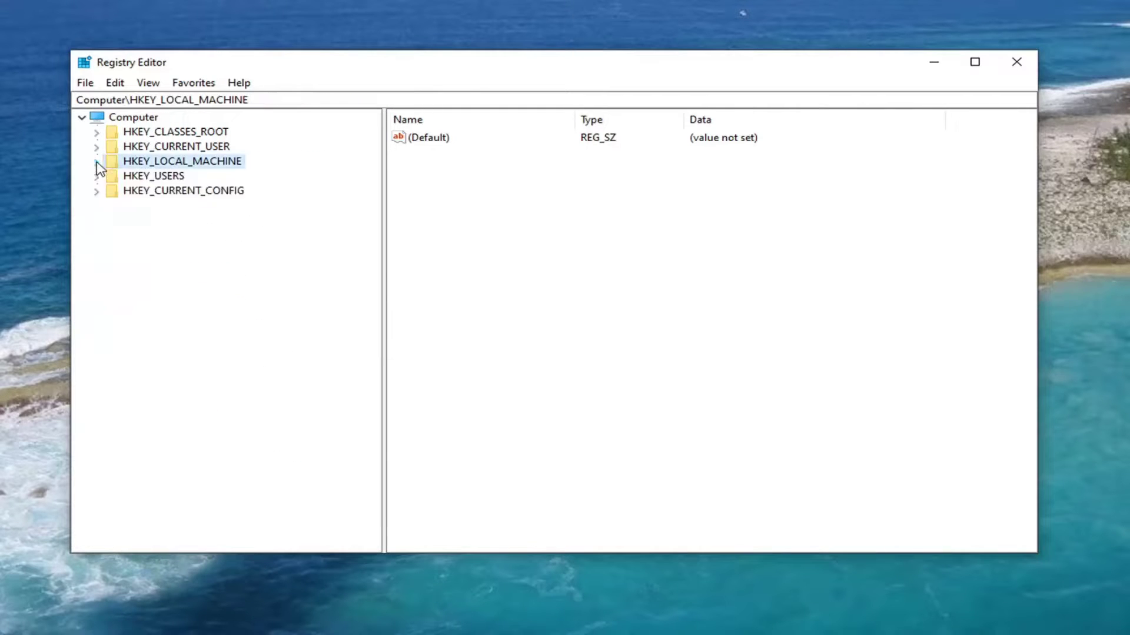
{"action": "left_click", "coordinate": [133, 118]}
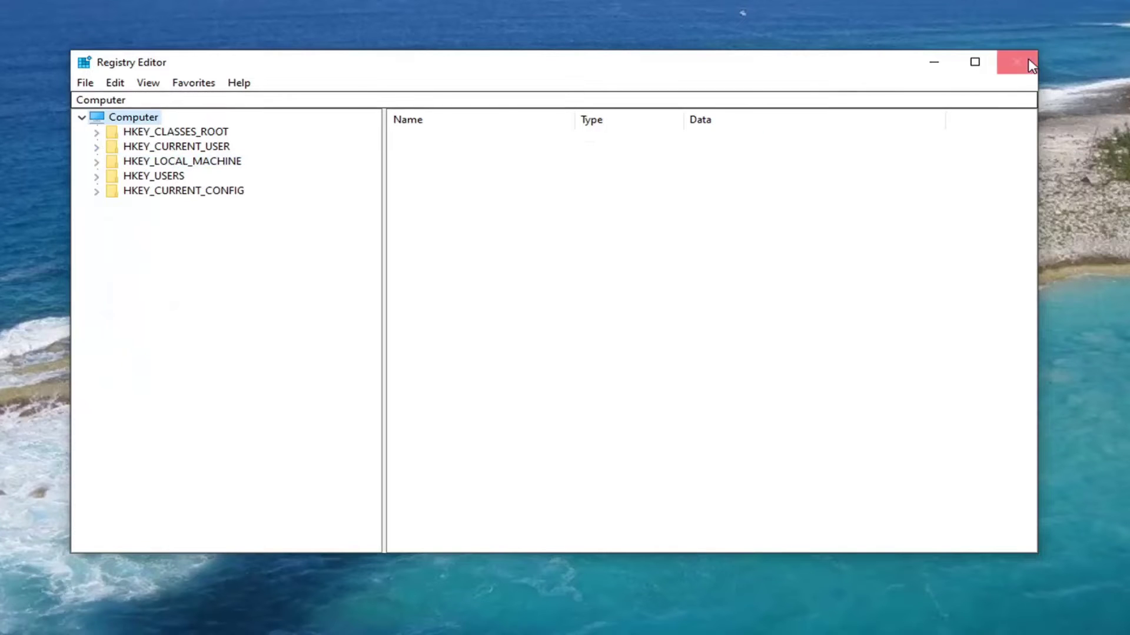